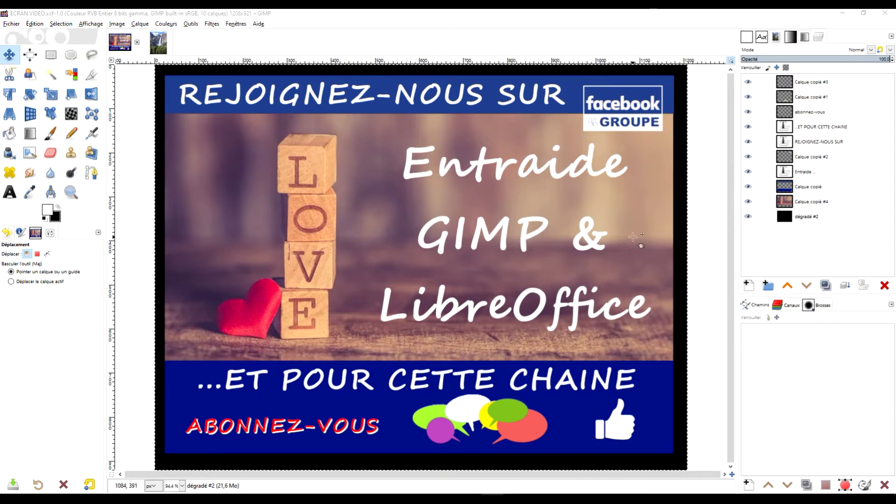
Switch to the browser and look through the publications on the Mipi Facebook page
click(60, 493)
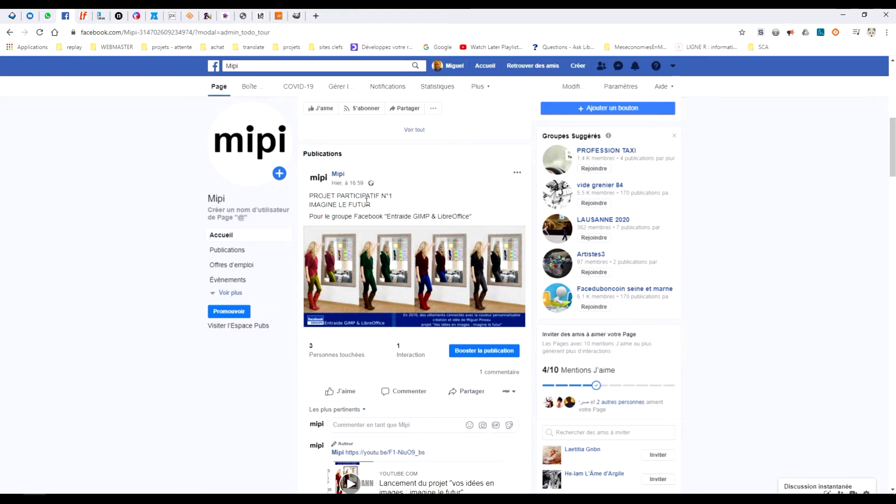
scroll(377, 200, down, 10)
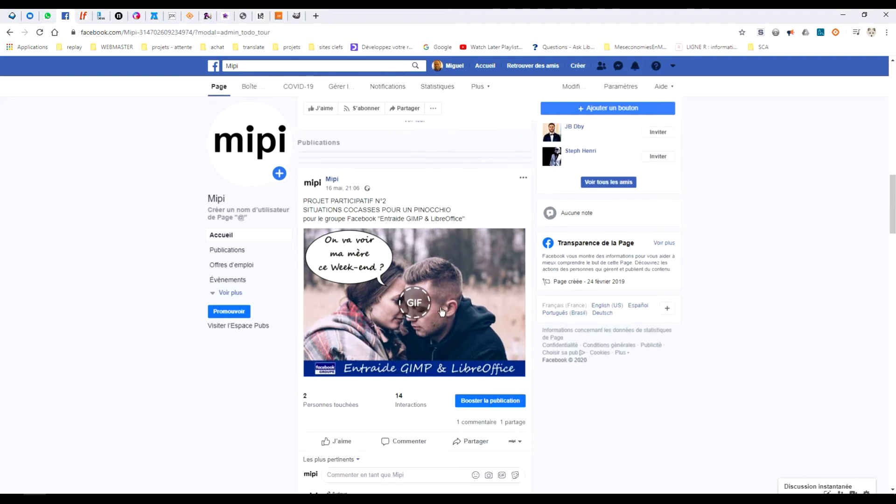
scroll(447, 311, down, 2)
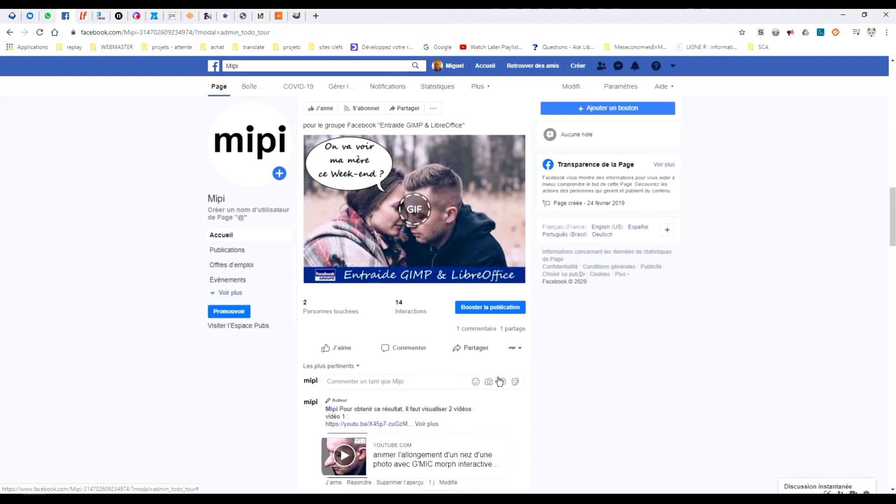
scroll(474, 359, down, 5)
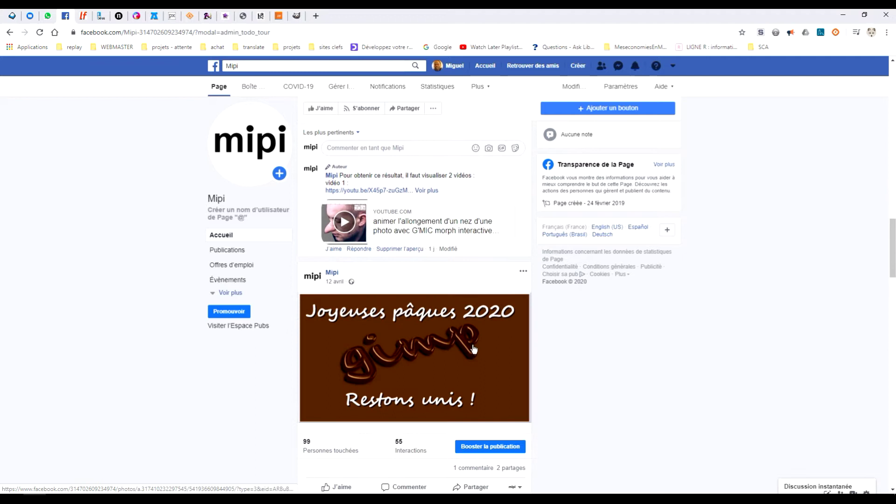
scroll(473, 358, down, 3)
scroll(462, 307, down, 4)
scroll(454, 280, down, 10)
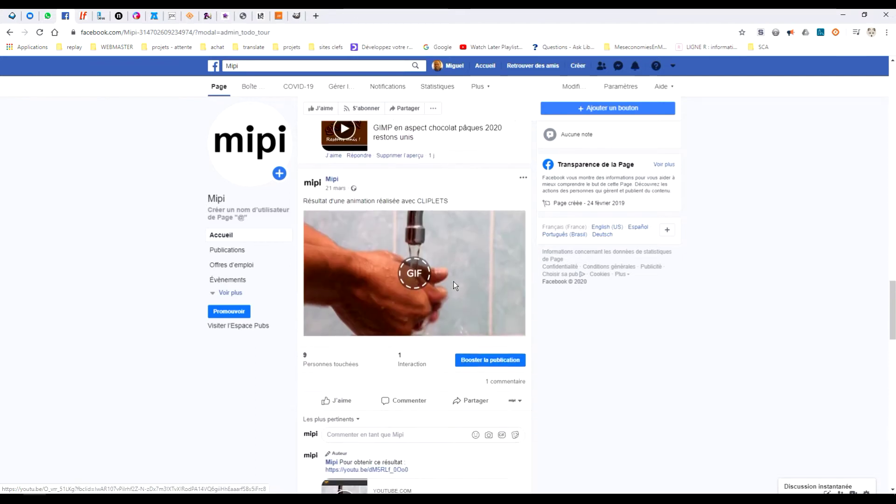
scroll(454, 284, down, 10)
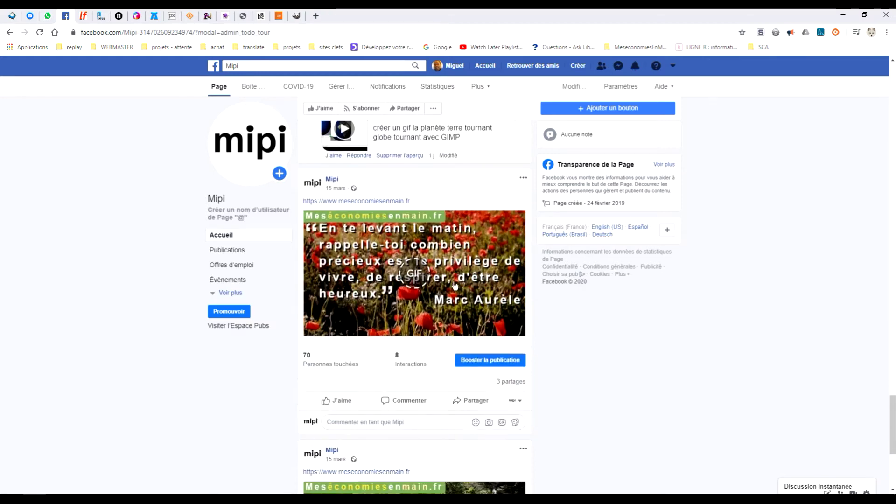
scroll(453, 284, up, 15)
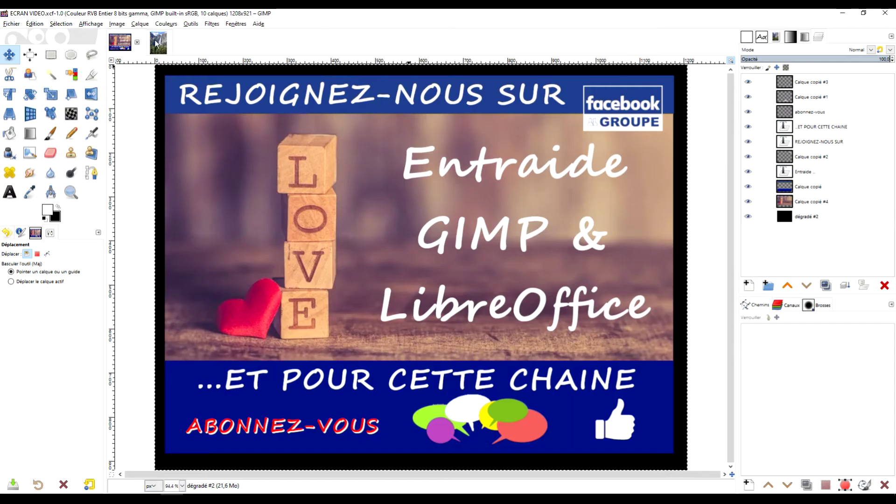
Switch to GIMP's waterfall image mountain-984540 and review its stack of Morphing layers
key(ctrl+Page_Down)
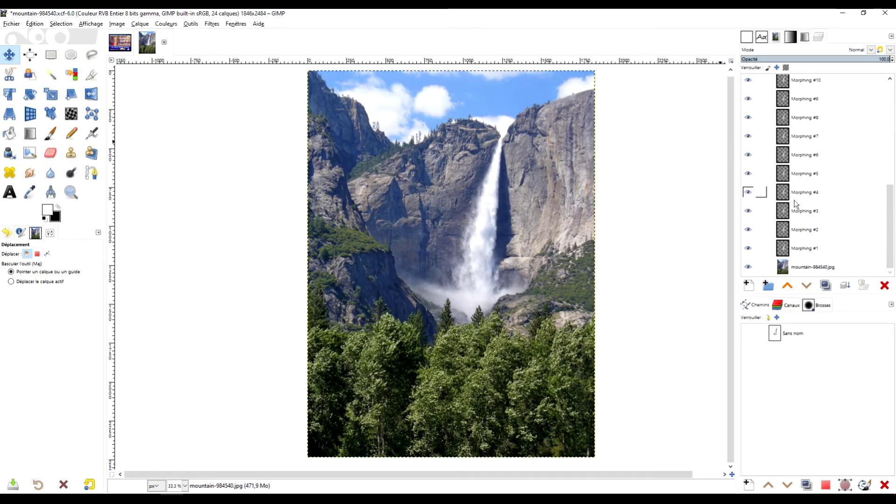
scroll(789, 191, up, 5)
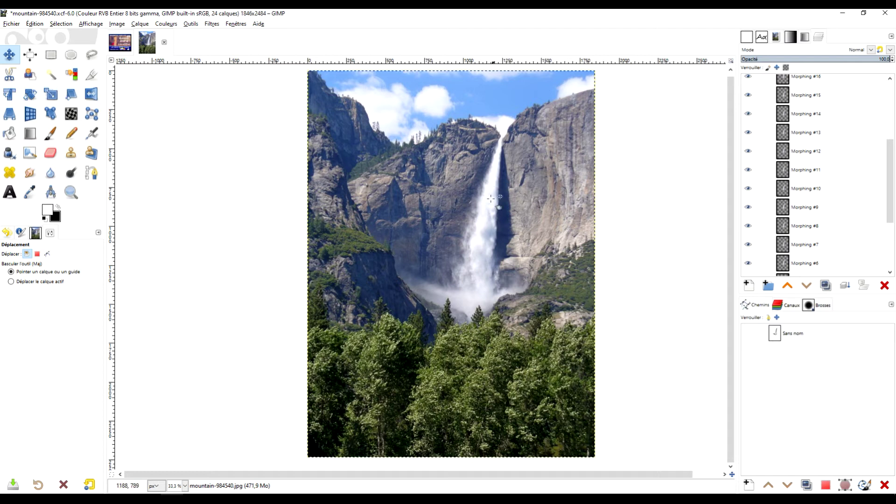
scroll(840, 156, up, 6)
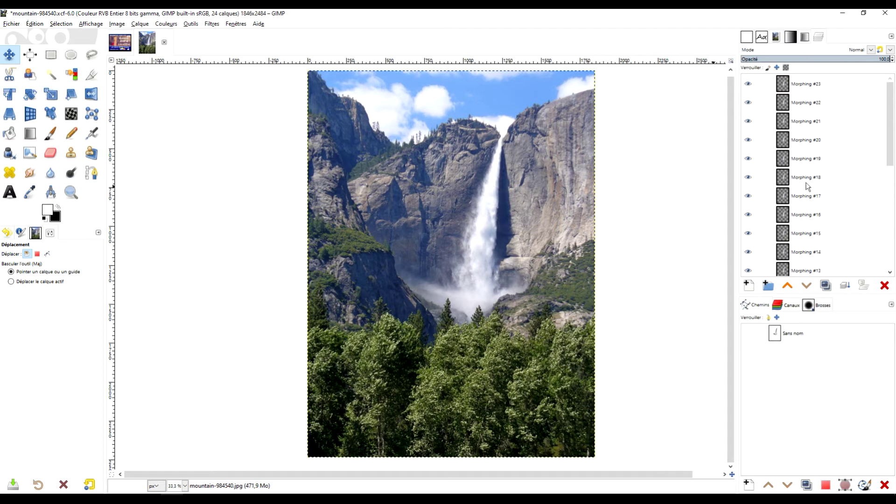
scroll(808, 185, down, 10)
Try a white Paintbrush stroke across the trees on the mountain-984540.jpg layer, and undo it
click(812, 268)
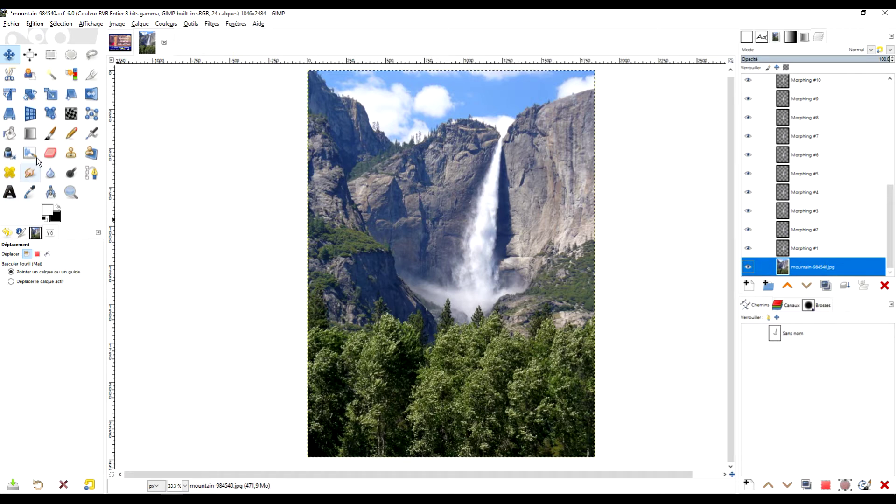
click(51, 134)
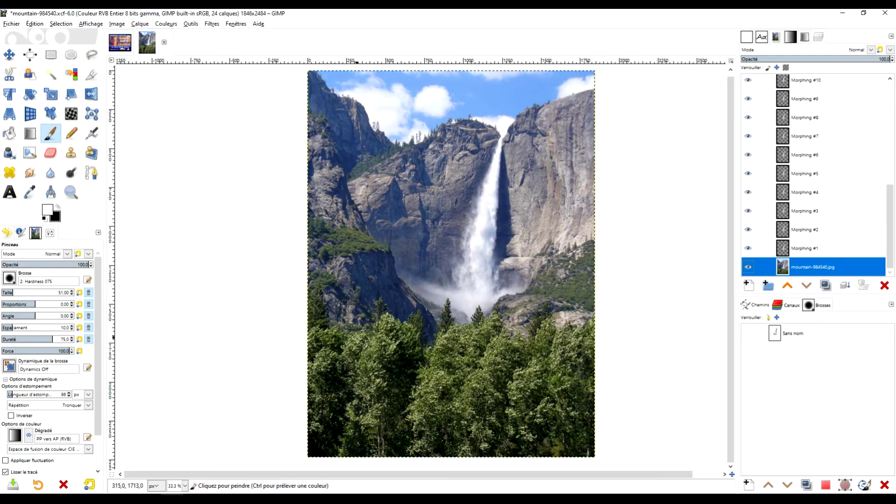
drag(346, 369, 497, 422)
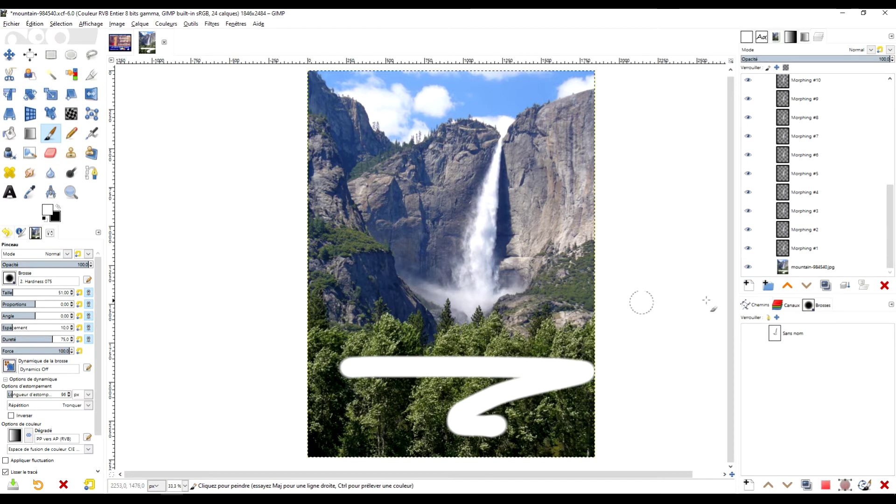
key(ctrl+z)
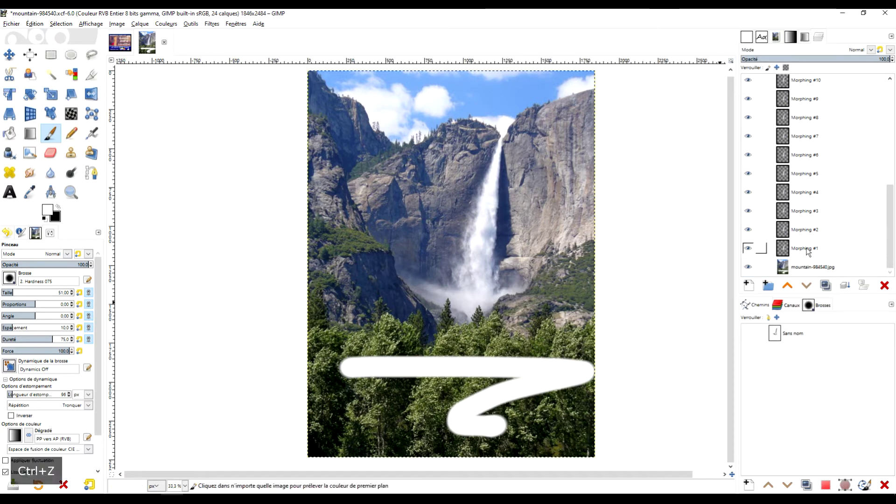
Lock the pixels of the mountain-984540.jpg layer and test the lock by painting on the trees
click(768, 68)
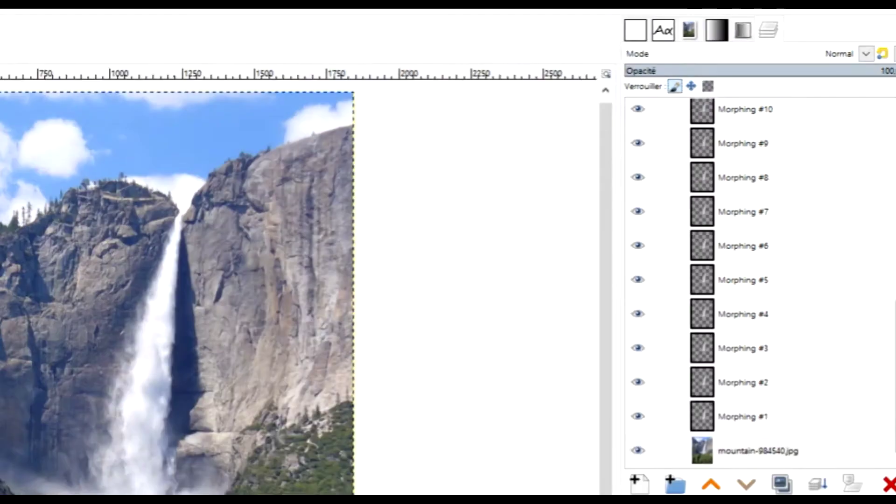
click(469, 417)
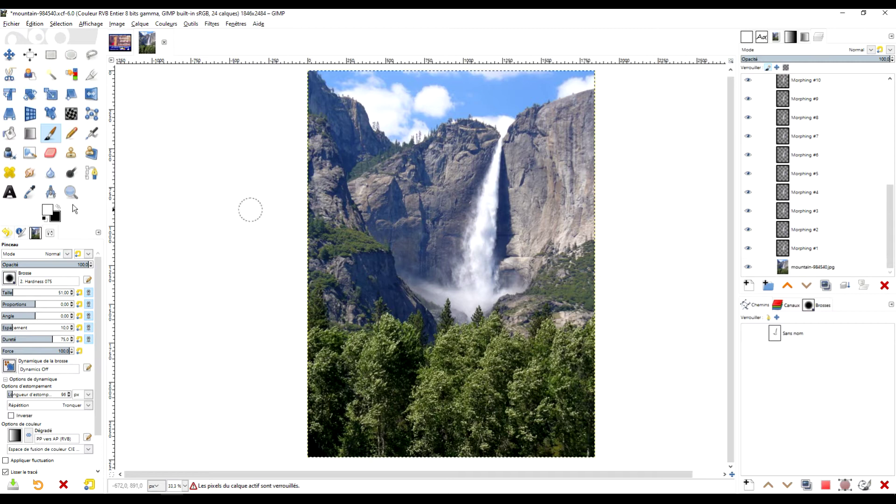
Try shifting the pixel-locked mountain-984540.jpg layer sideways with the Move tool, and undo the shift
click(9, 54)
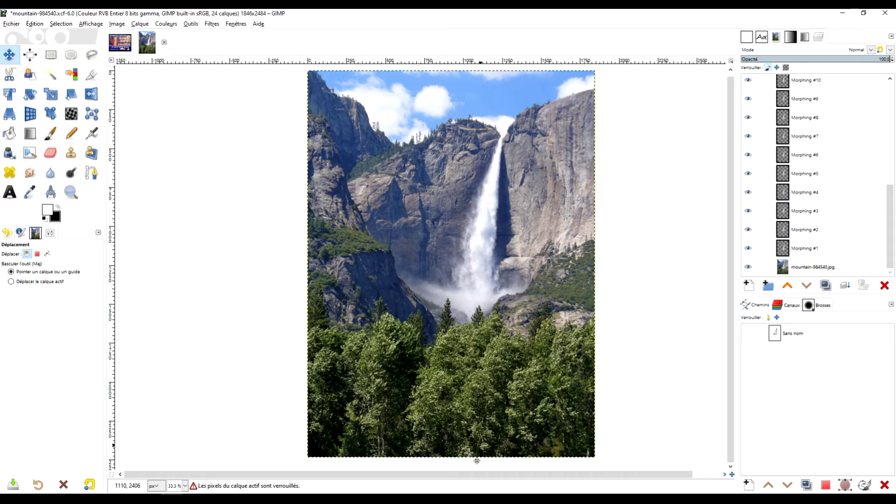
drag(465, 387, 440, 388)
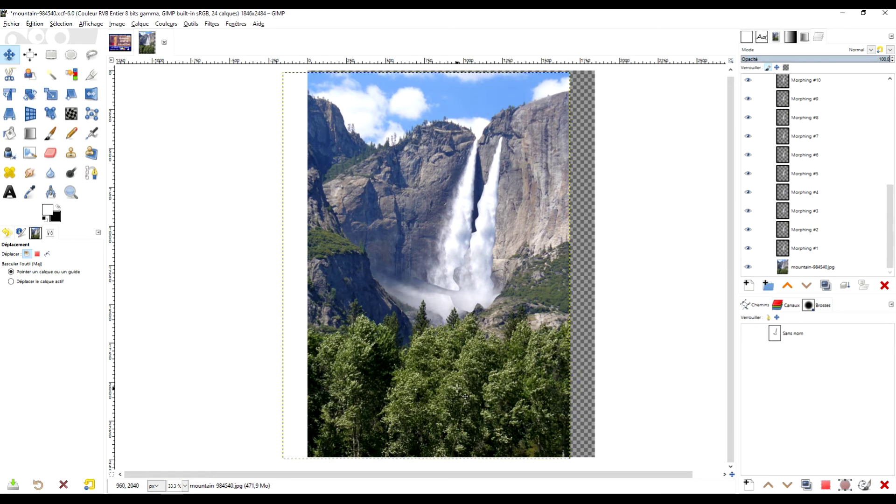
key(ctrl+z)
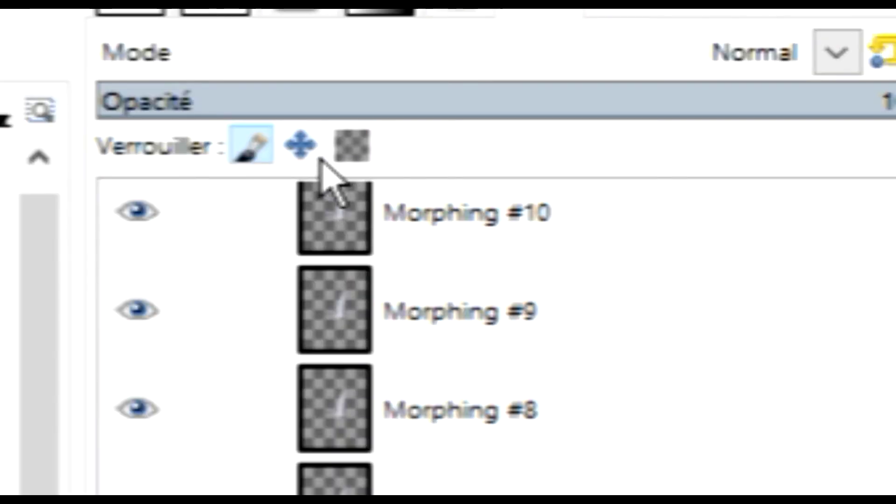
Lock the position of the mountain-984540.jpg layer and test the lock by trying to move it
click(301, 146)
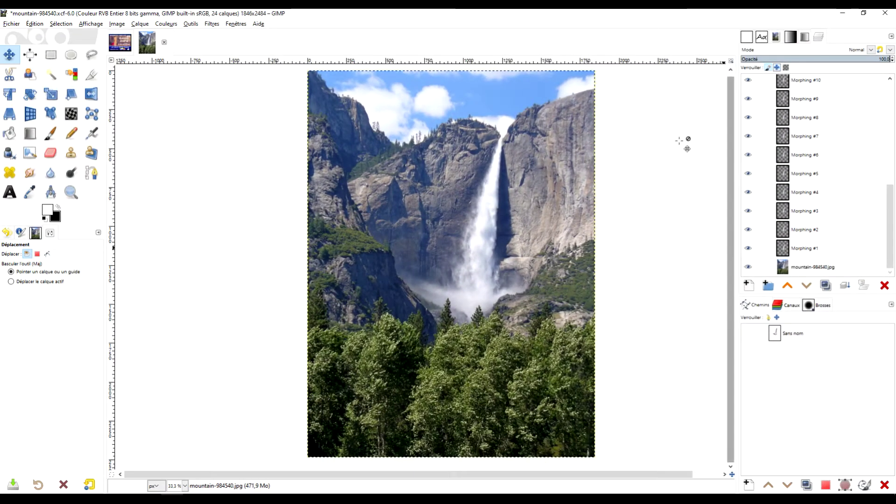
click(448, 389)
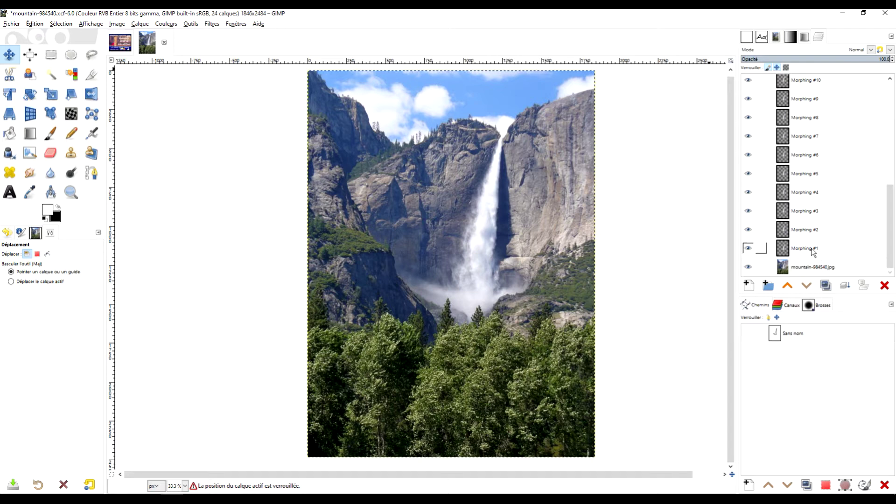
Create a text box over the trees, directly above the mountain-984540.jpg layer, reading "Une victoire est toujours plus savoureuse"
click(816, 265)
key(t)
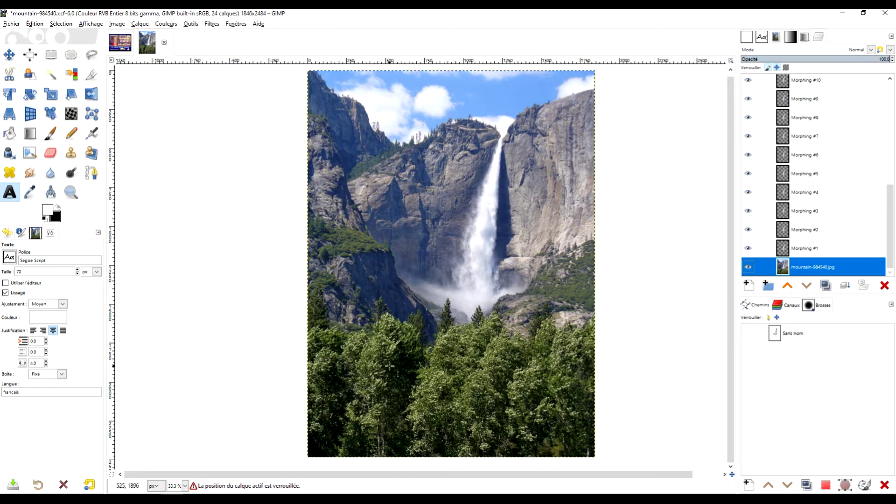
drag(313, 353, 586, 437)
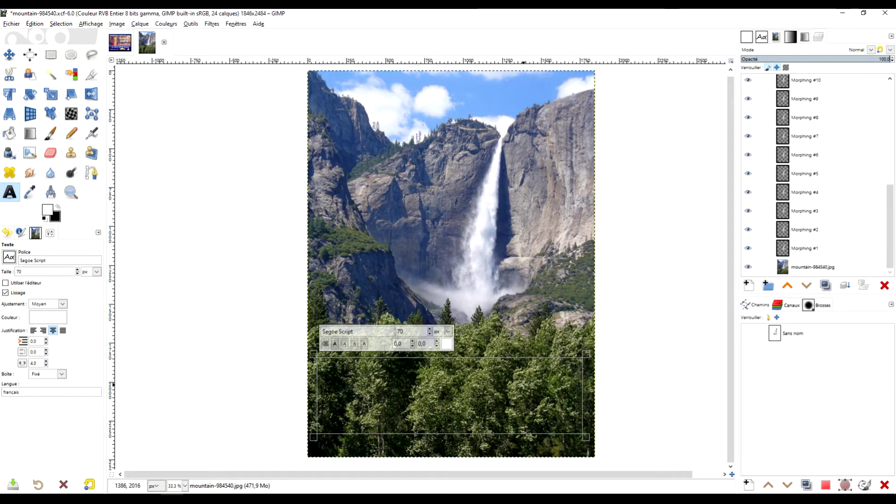
text(Un )
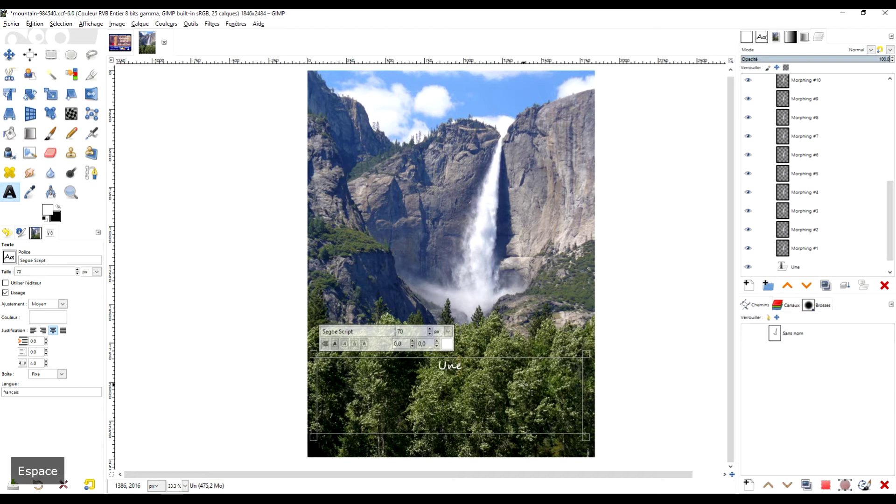
text(vict)
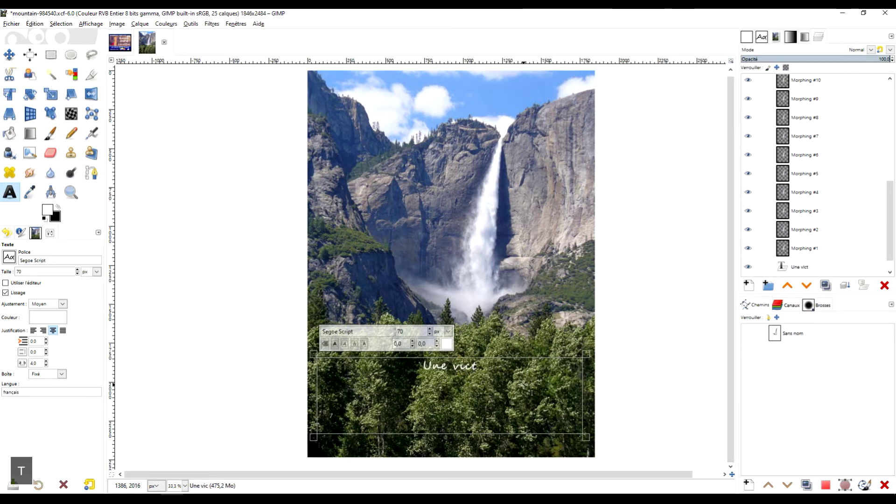
text(oir e es)
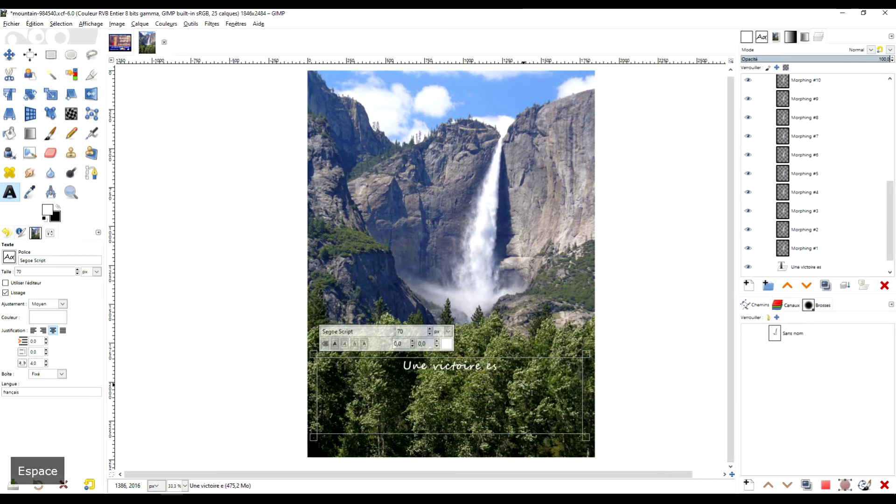
text(t toujour)
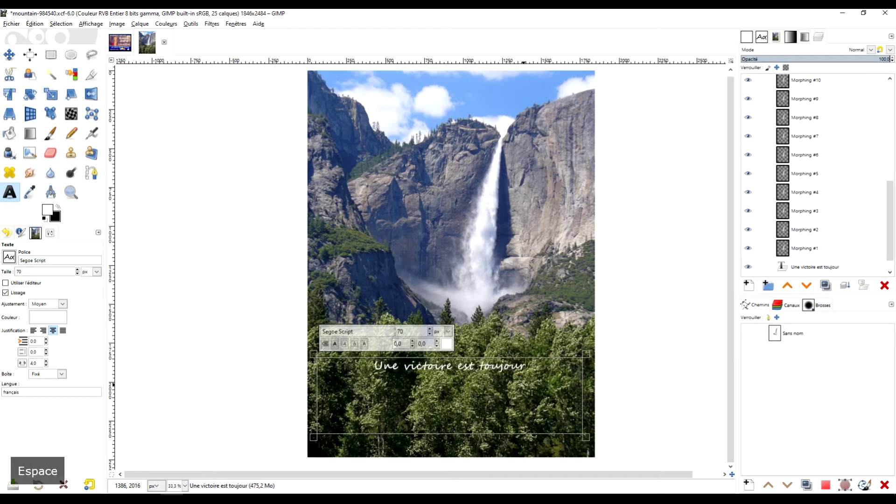
text(s plus sa)
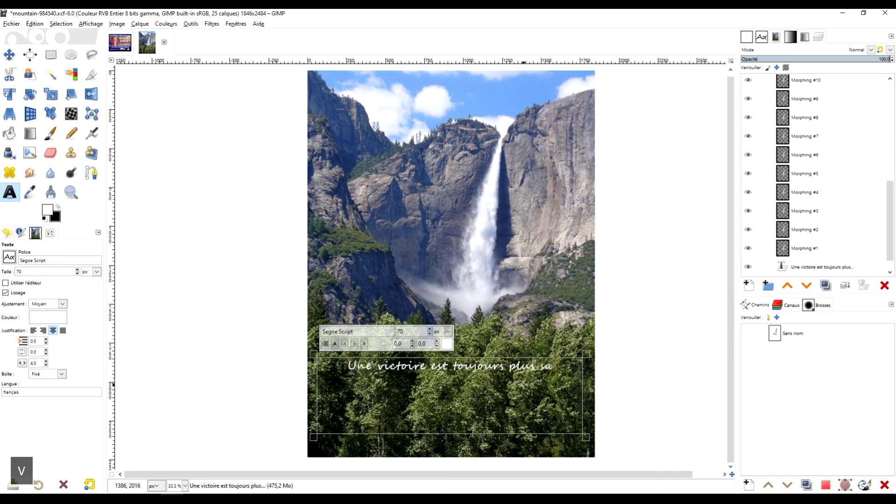
text(voureuse)
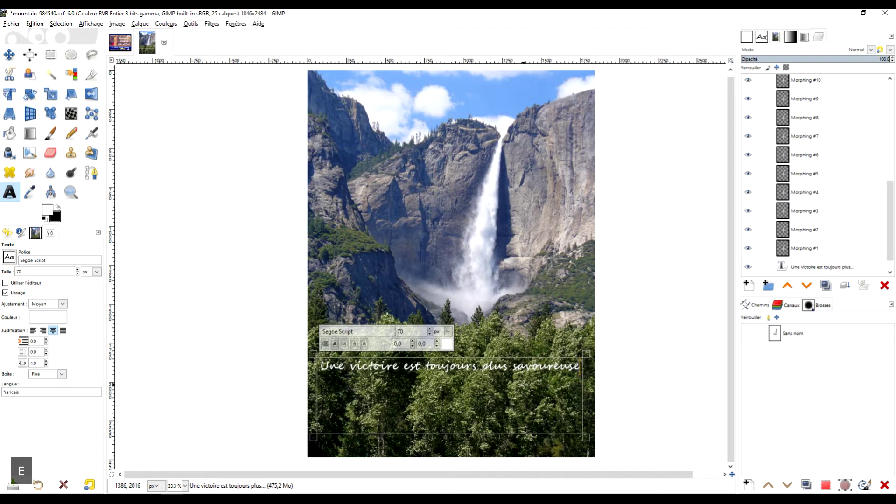
Complete the quote with two more lines: "quand c'est le fruit" and "d'une longue persévérance."
key(Return)
text(Qund c'est le f)
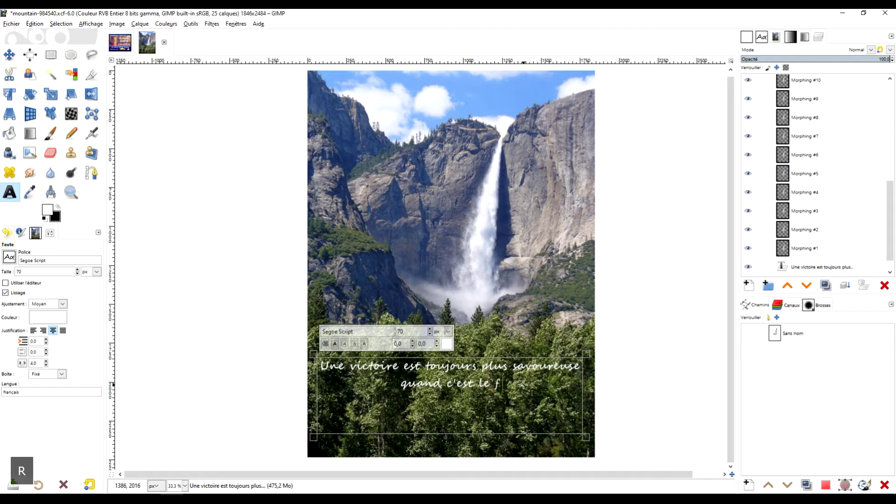
text(ruit)
key(Return)
text(d'une longue )
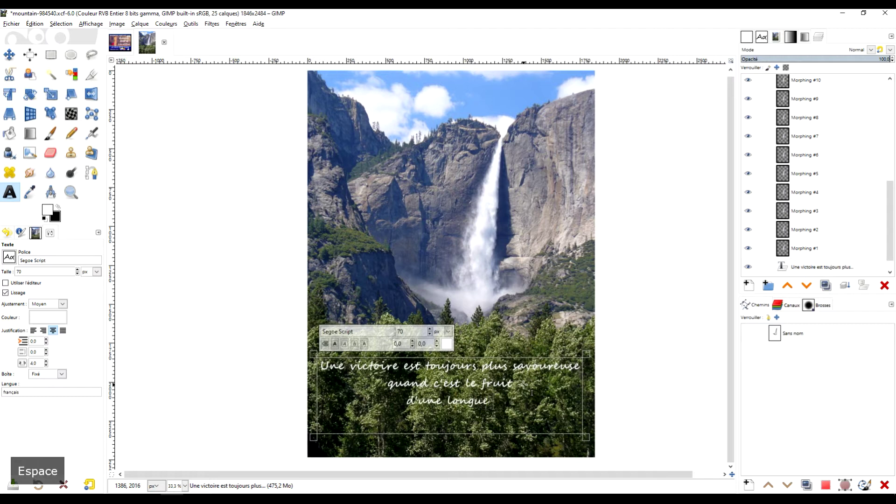
text(pe)
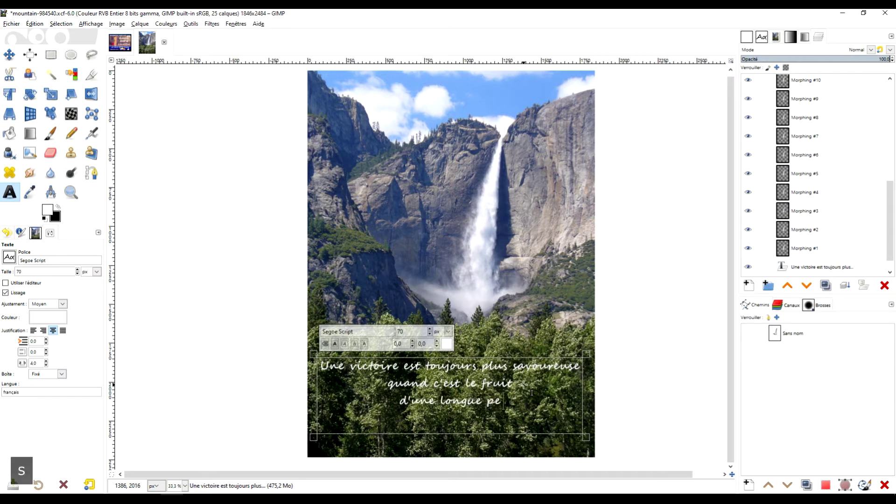
text(rsévérance)
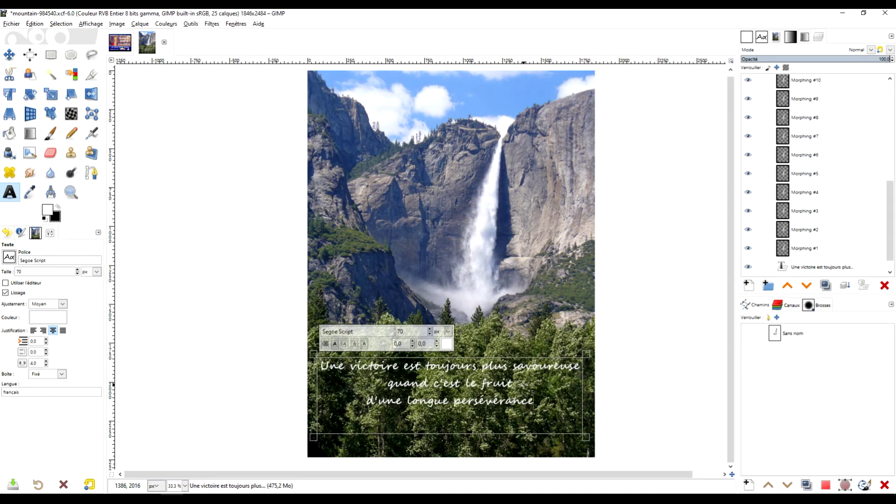
text(.)
Change the font of the whole quote text to Arial Heavy
key(ctrl+a)
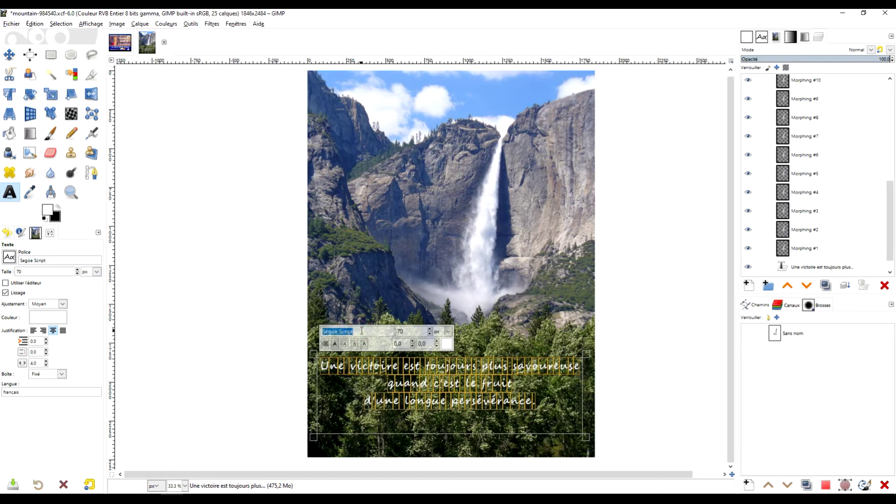
text(arial)
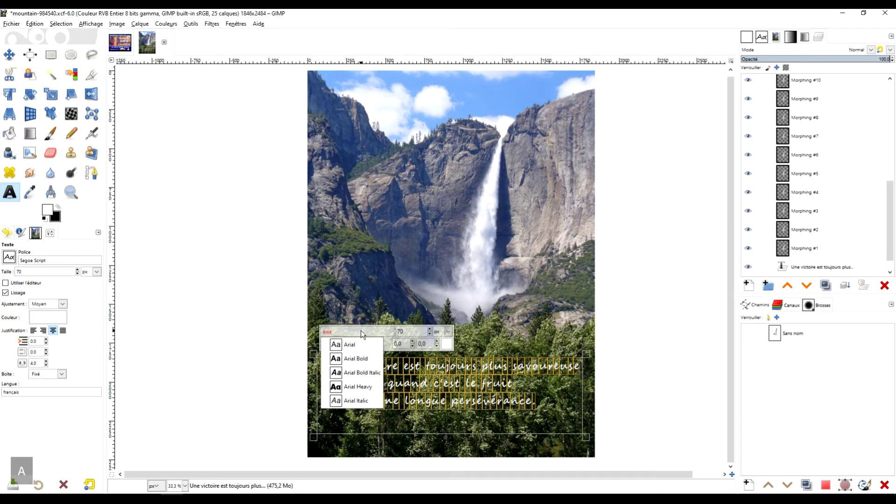
key(Down)
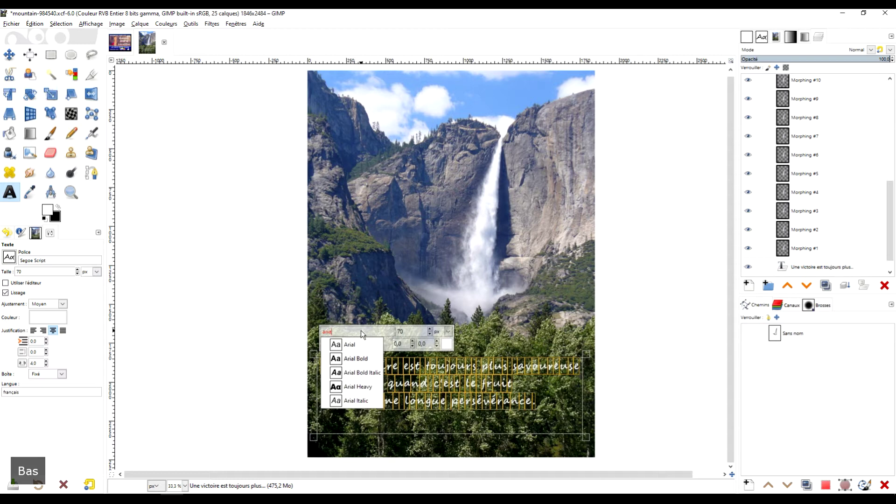
key(Down)
key(Return)
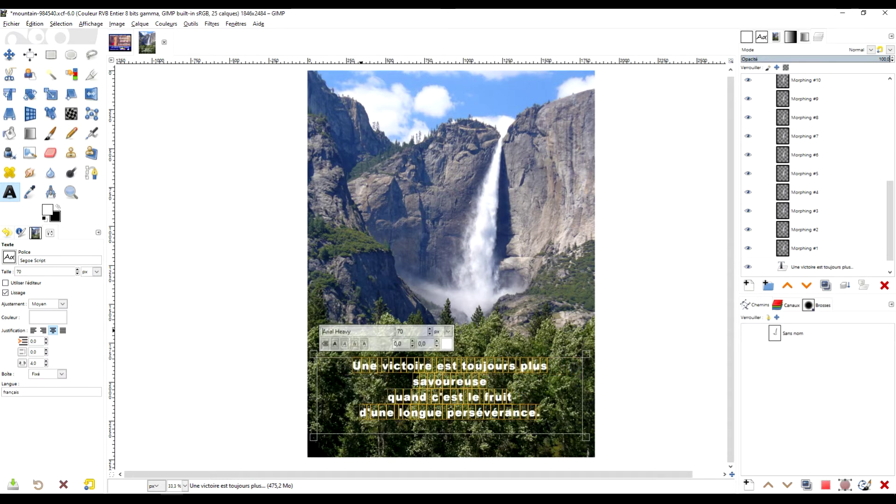
Increase the font size of the whole quote to 90 px
key(ctrl+a)
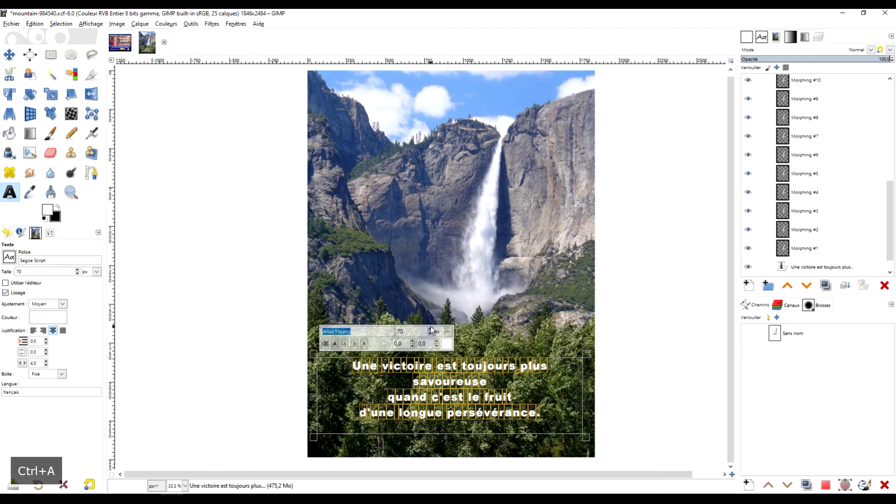
click(430, 330)
click(430, 330)
click(430, 331)
click(431, 331)
click(430, 331)
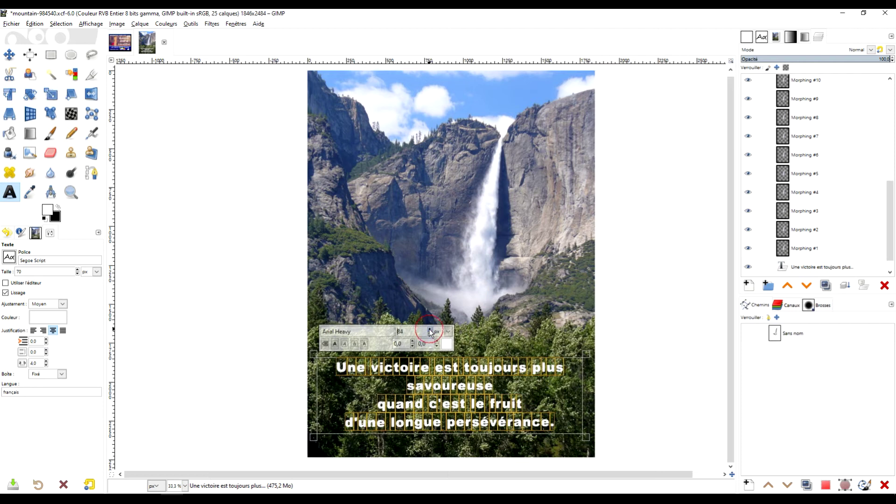
scroll(587, 282, down, 1)
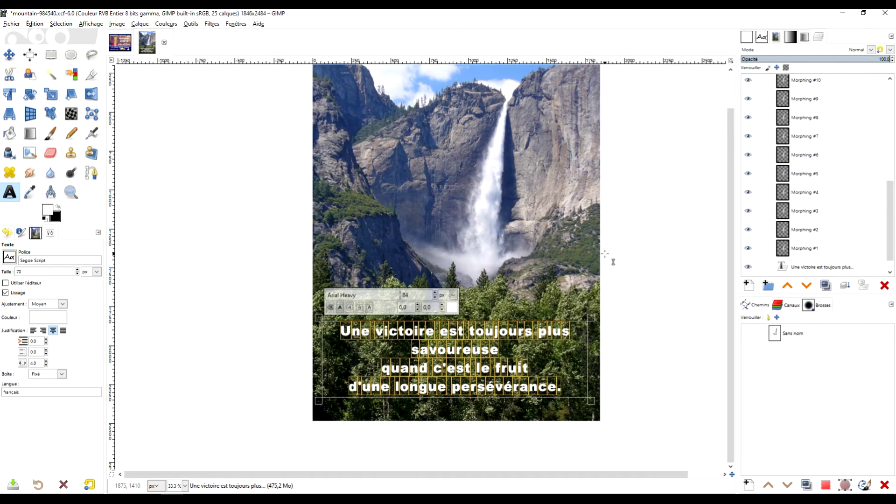
scroll(587, 274, up, 1)
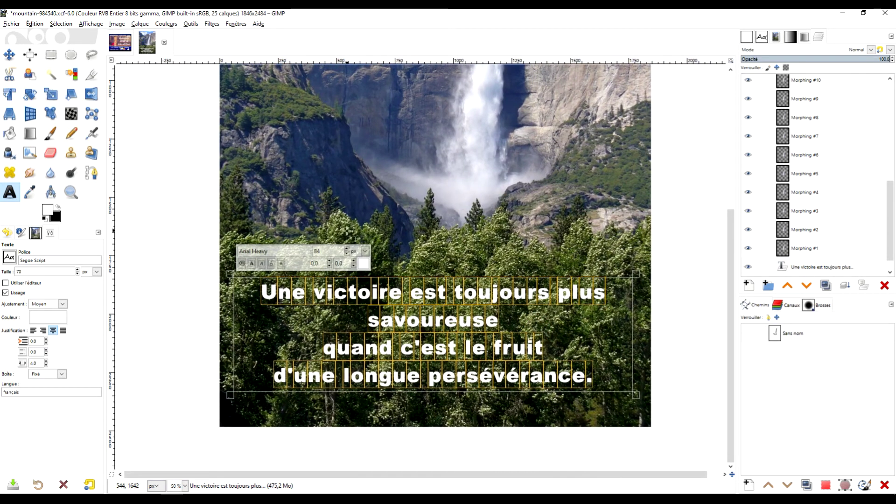
click(346, 250)
click(346, 250)
click(347, 250)
click(347, 250)
click(346, 250)
click(347, 250)
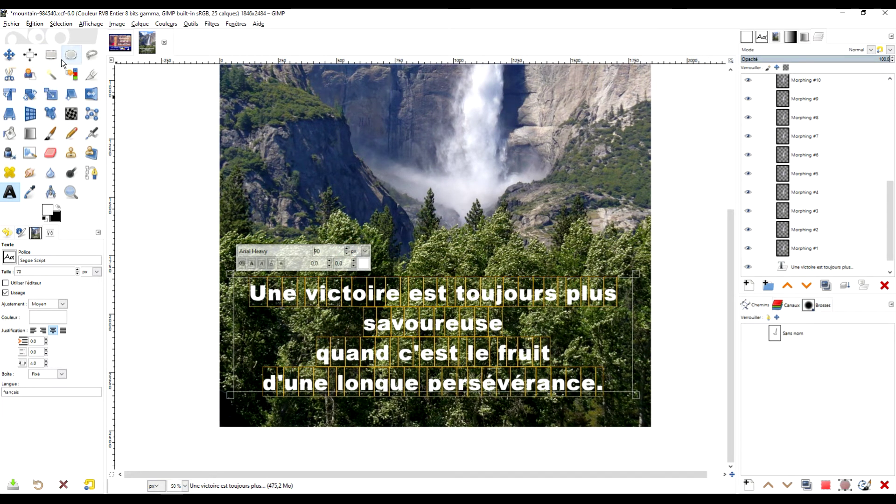
With the Move tool active, select the mountain-984540.jpg layer and examine the edges of the "j" in "toujours" up close
click(9, 55)
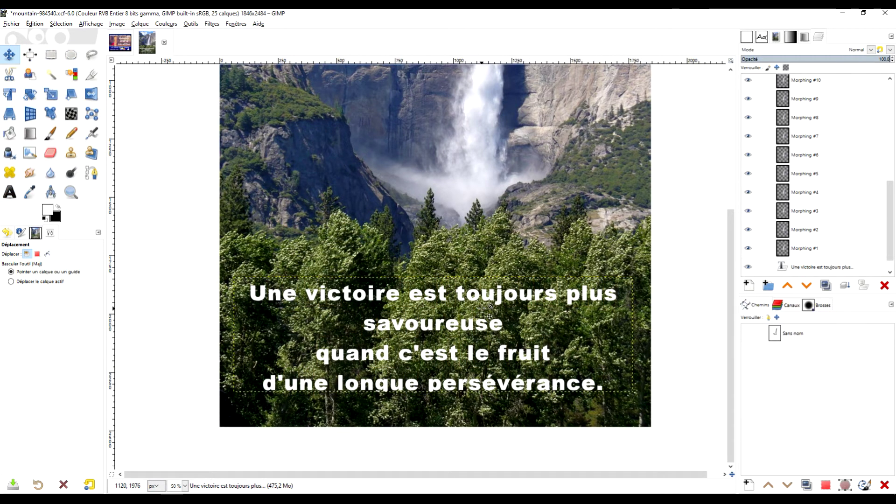
scroll(481, 309, up, 4)
scroll(507, 299, down, 3)
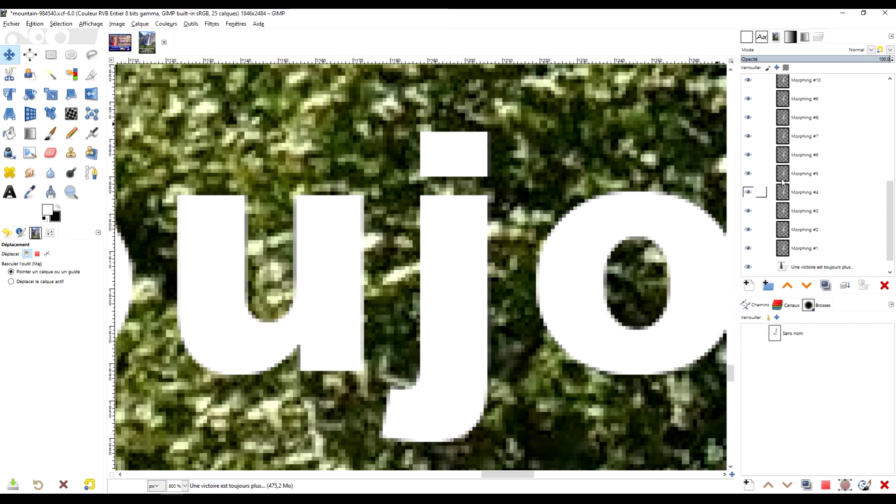
scroll(877, 223, down, 1)
click(822, 266)
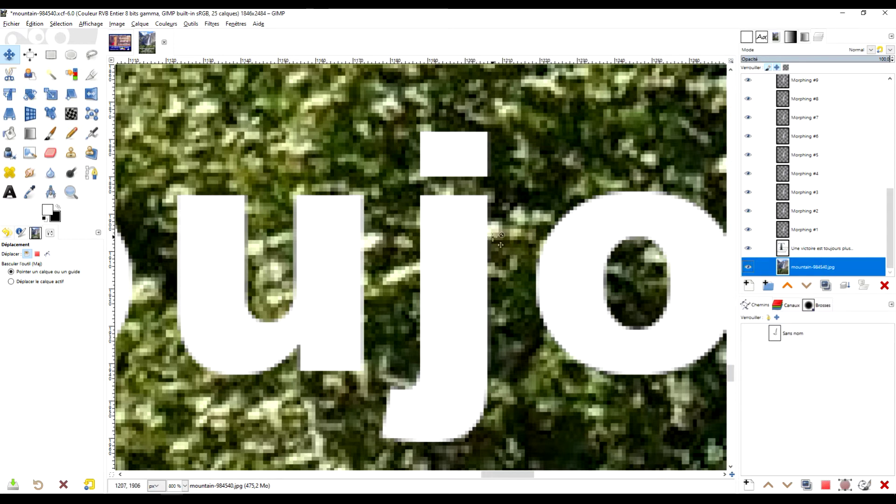
scroll(483, 231, up, 1)
scroll(506, 232, up, 2)
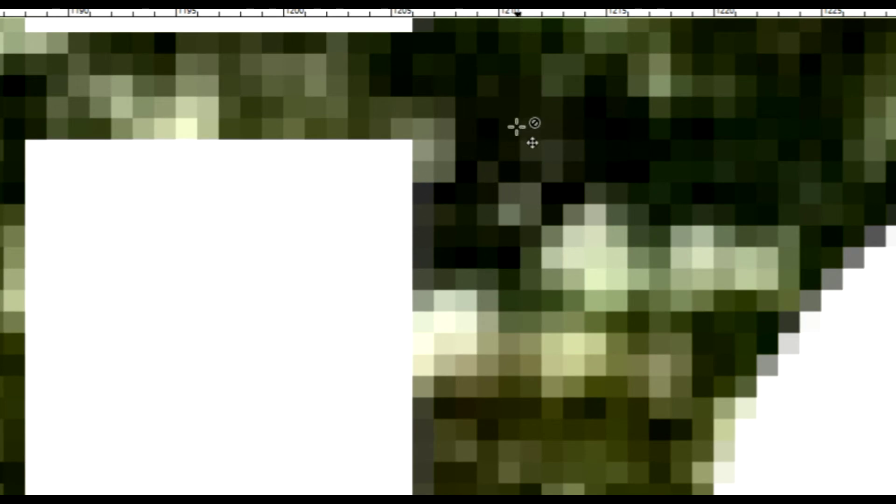
scroll(456, 220, down, 7)
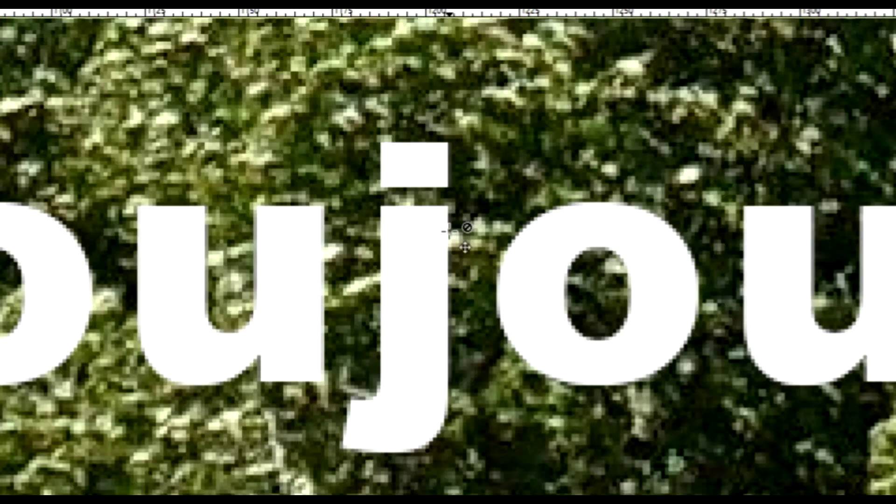
Unlock the position of the mountain-984540.jpg layer and examine the pixel boundary between the dot of the "j" and the trees
mouse_move(484, 266)
mouse_down()
mouse_move(472, 234)
mouse_move(494, 280)
mouse_up()
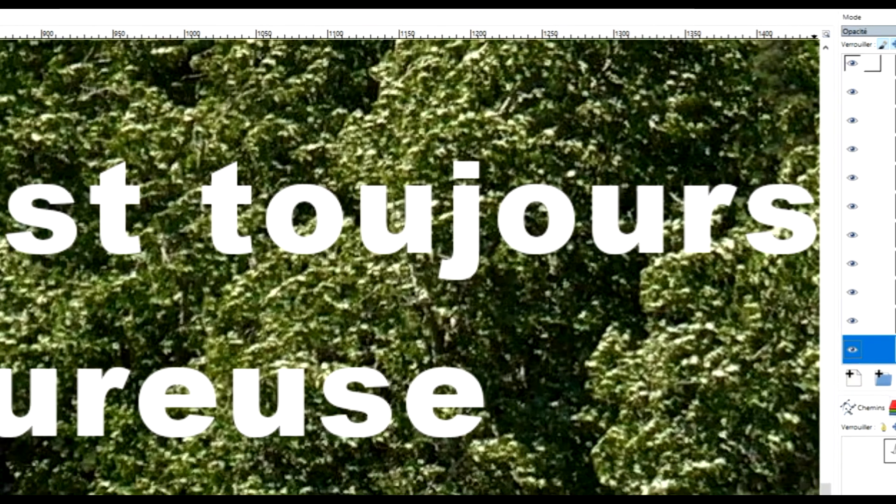
scroll(504, 163, up, 4)
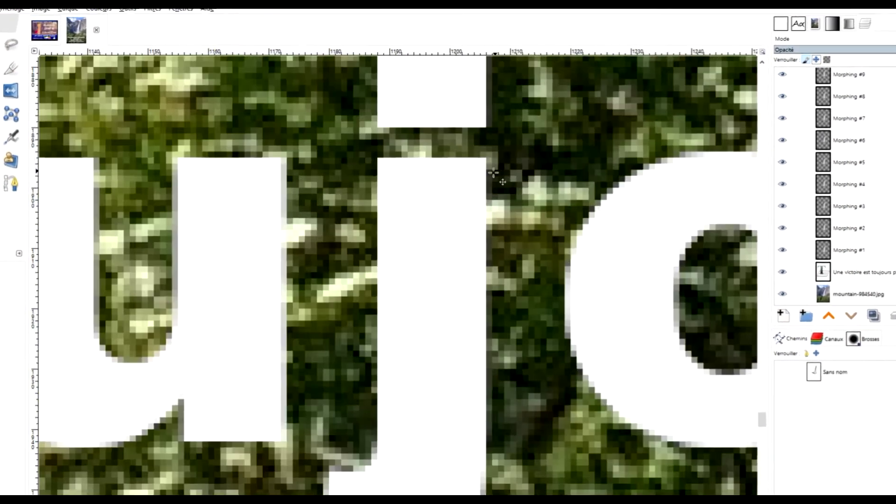
scroll(515, 175, up, 3)
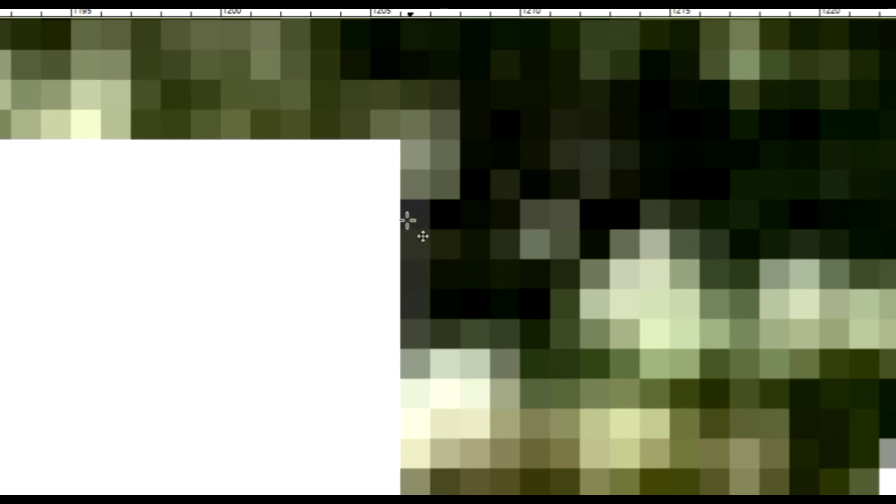
drag(472, 126, 638, 298)
scroll(568, 228, up, 2)
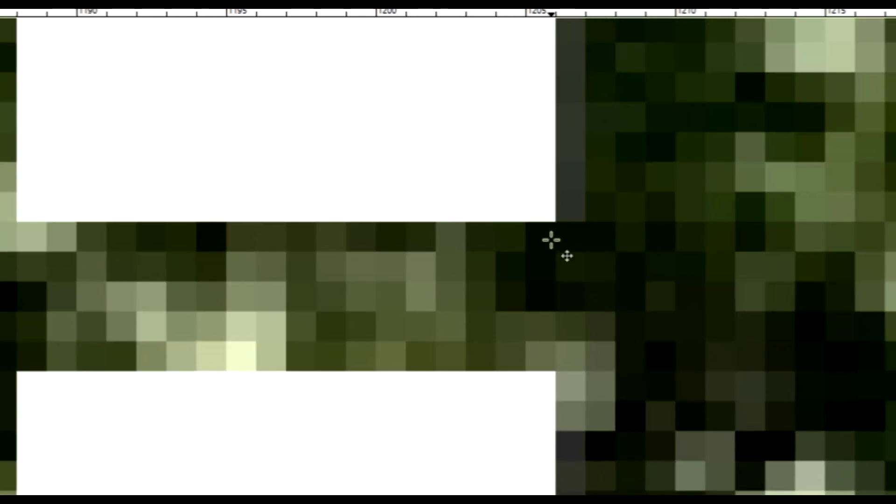
scroll(544, 242, down, 3)
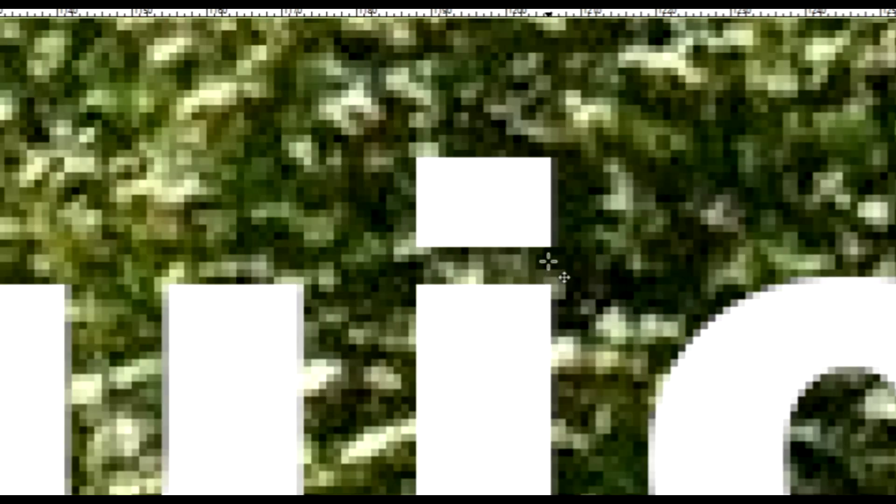
Try shifting the unlocked mountain-984540.jpg layer sideways by grabbing just beside the "j" with the Move tool, and undo the shift
key(Left)
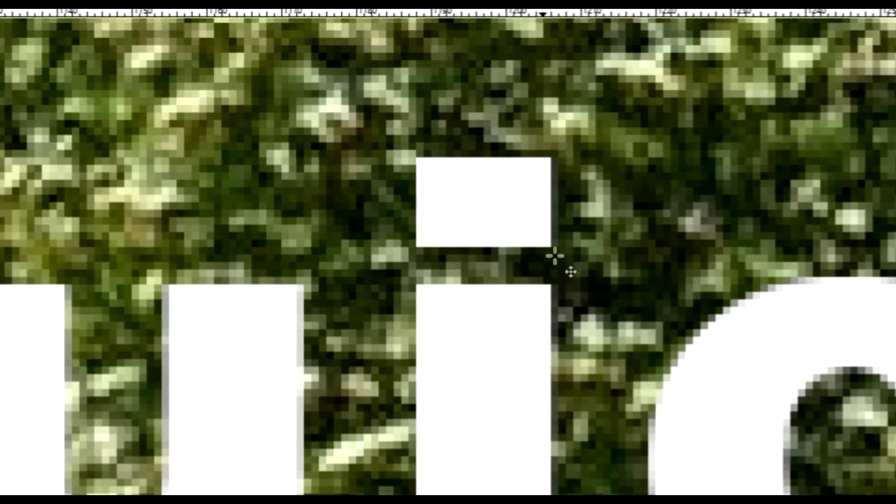
key(Right)
key(Right)
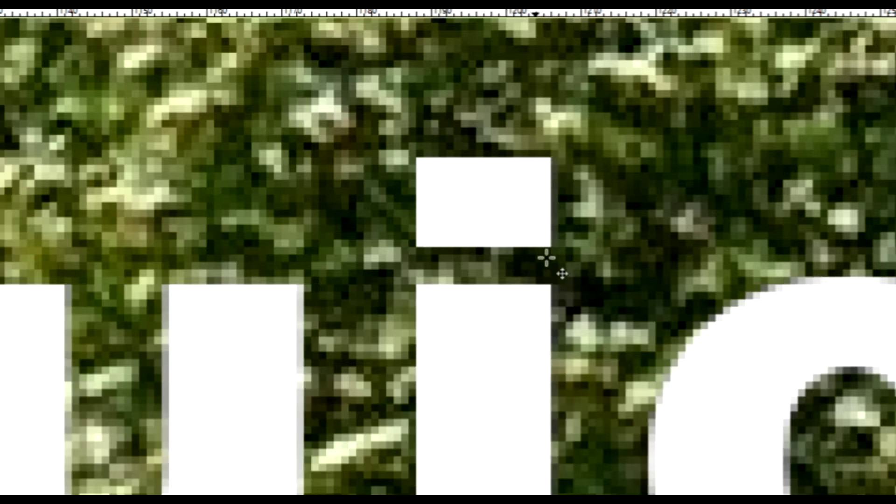
scroll(547, 231, up, 4)
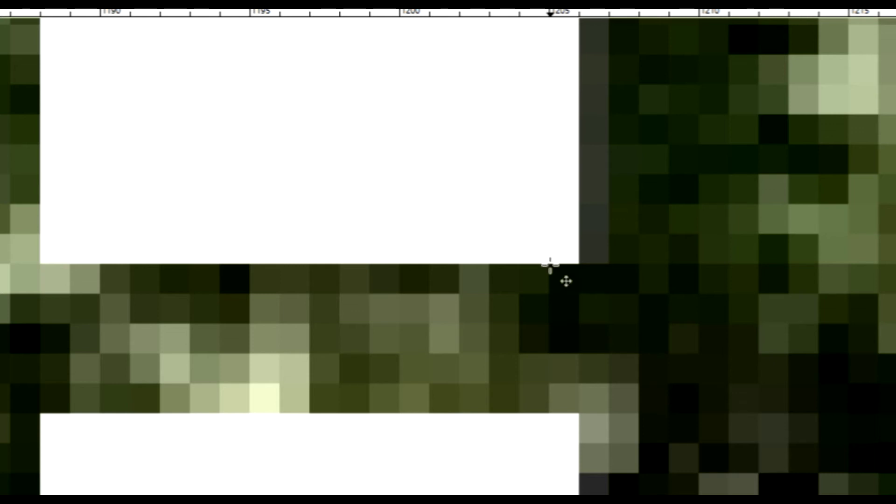
drag(550, 265, 567, 272)
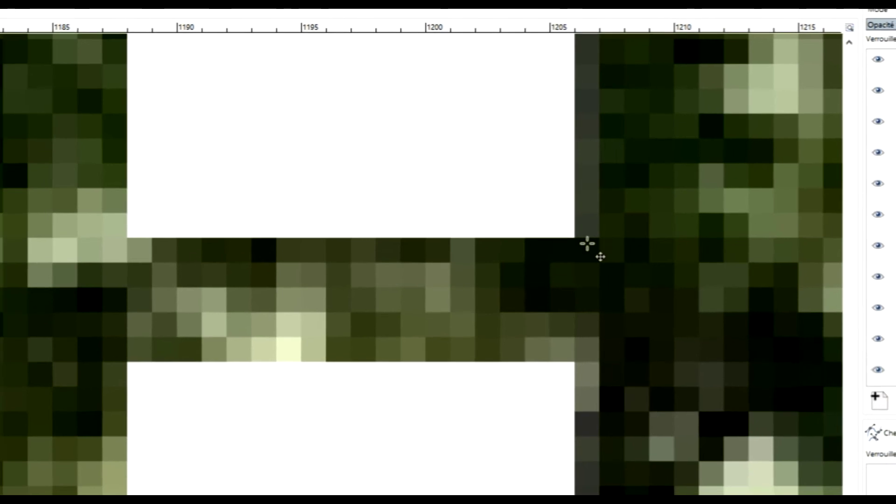
key(b)
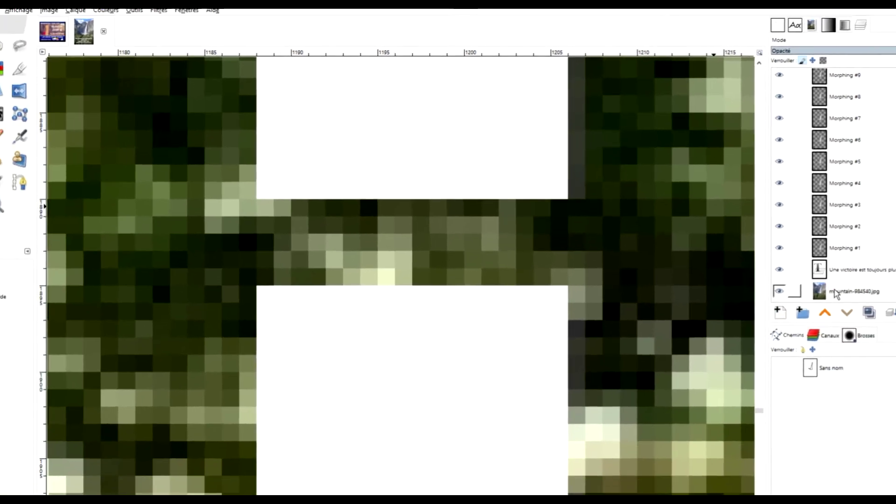
Lock the position of the mountain-984540.jpg layer again and test the lock by trying to move it just below the dot of the "j"
click(867, 323)
click(777, 67)
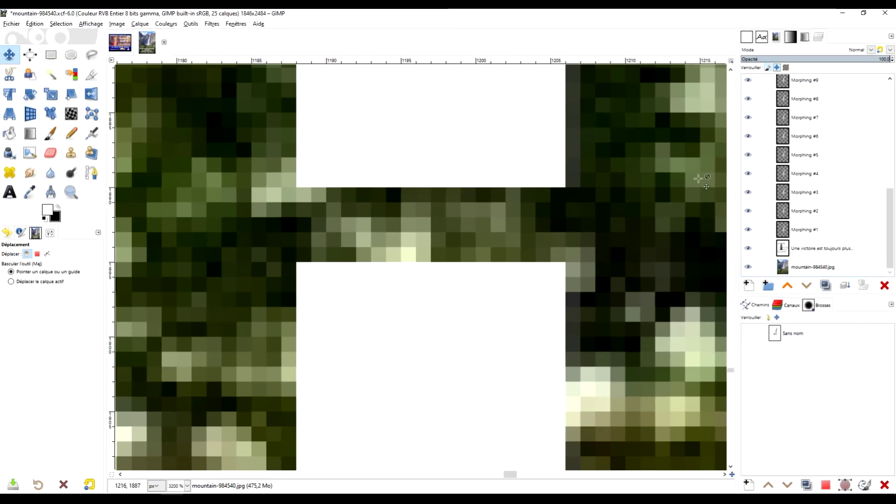
key(ctrl+shift+j)
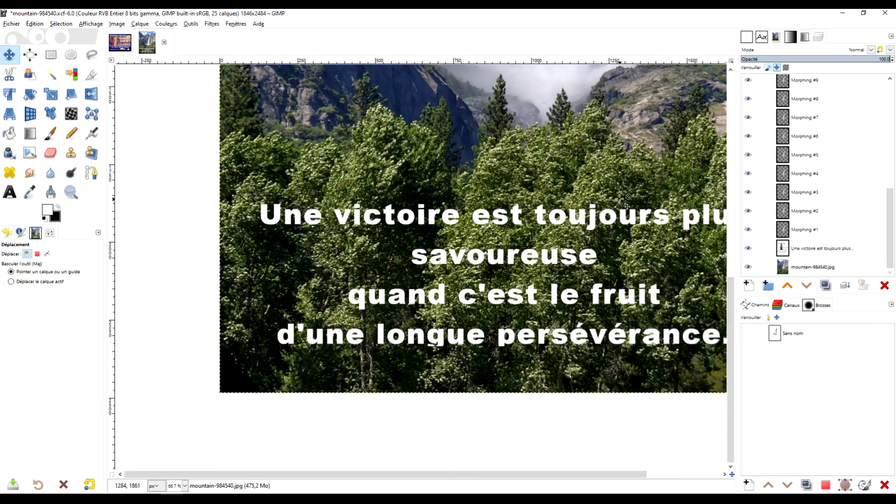
ctrl+scroll(625, 197, up, 7)
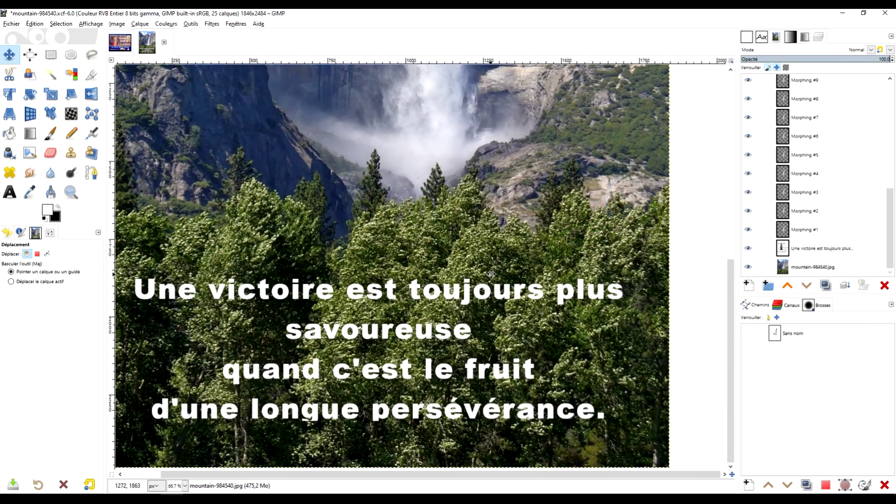
scroll(484, 236, up, 4)
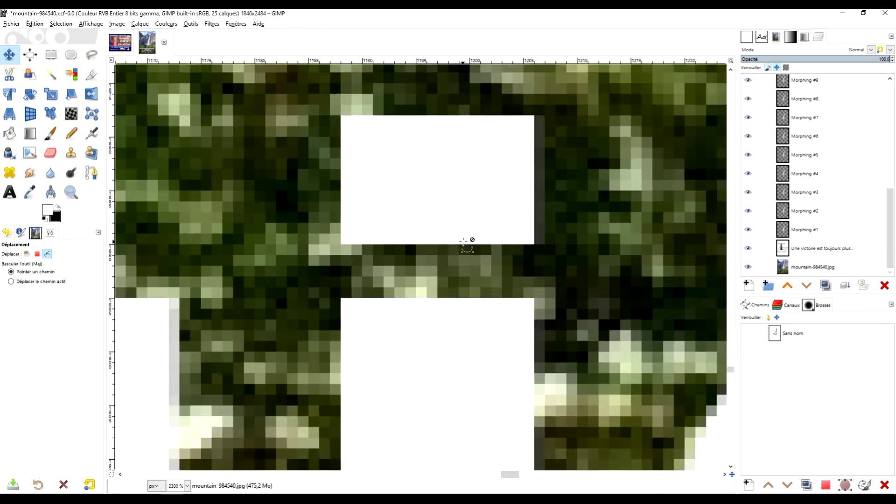
drag(498, 248, 485, 247)
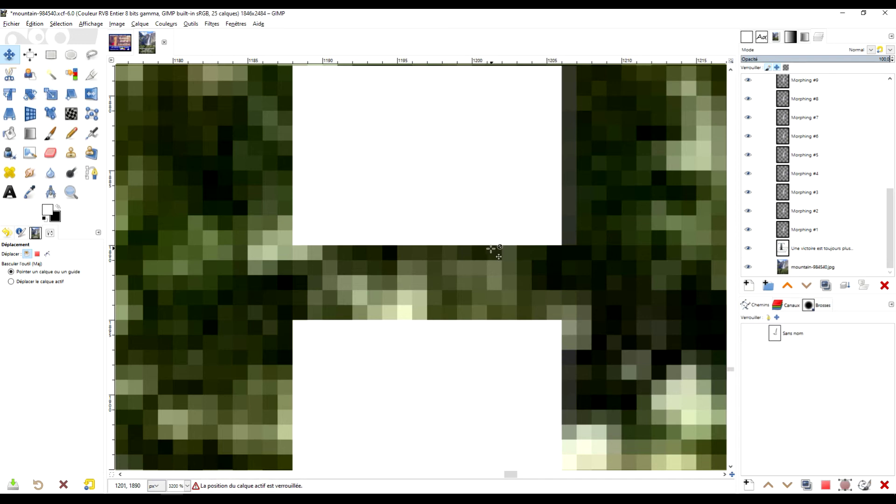
click(497, 245)
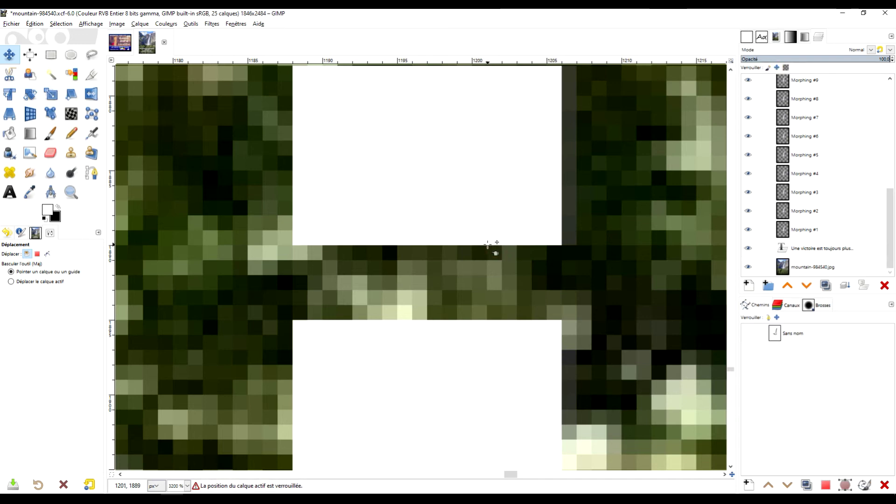
click(506, 183)
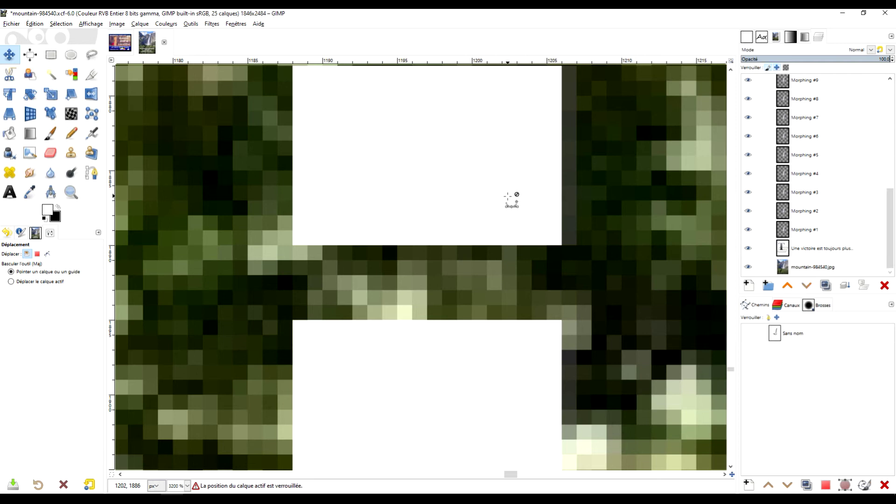
Move the quote text slightly to the left by its "j", and try once more to move the locked background beside that letter
scroll(508, 197, down, 8)
mouse_move(504, 199)
mouse_down()
mouse_move(487, 198)
mouse_move(504, 200)
mouse_up()
scroll(509, 201, up, 6)
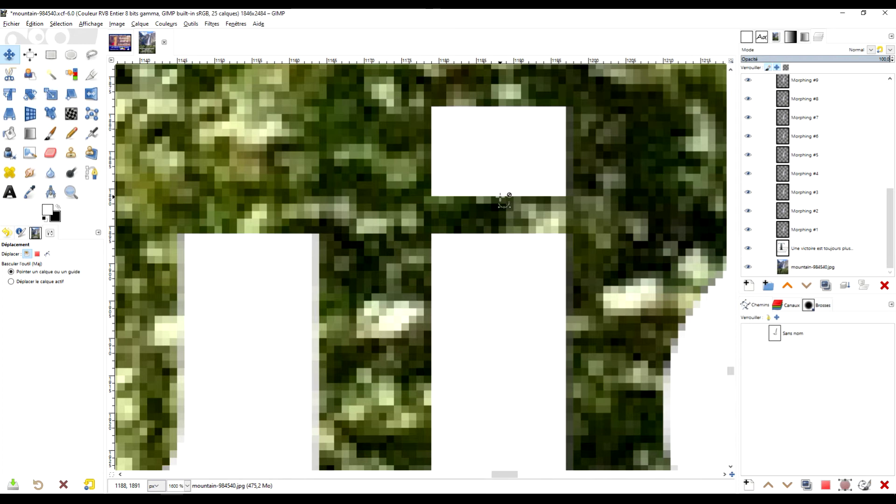
scroll(502, 200, down, 8)
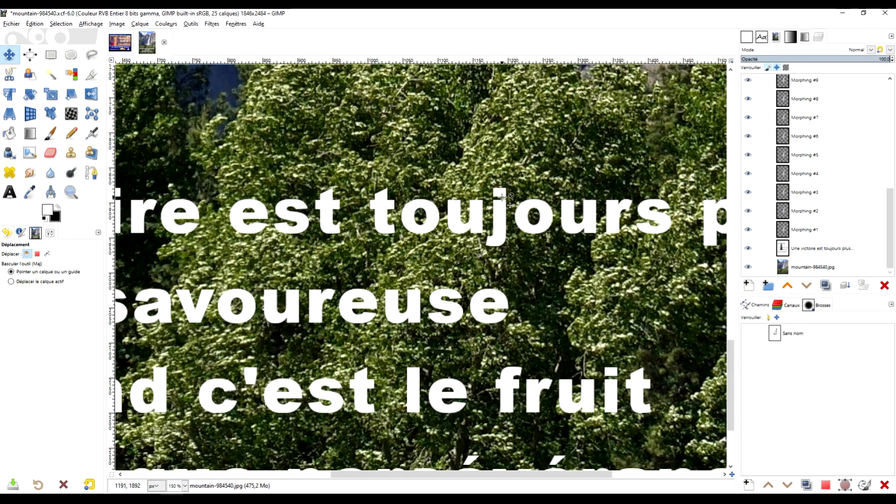
click(500, 197)
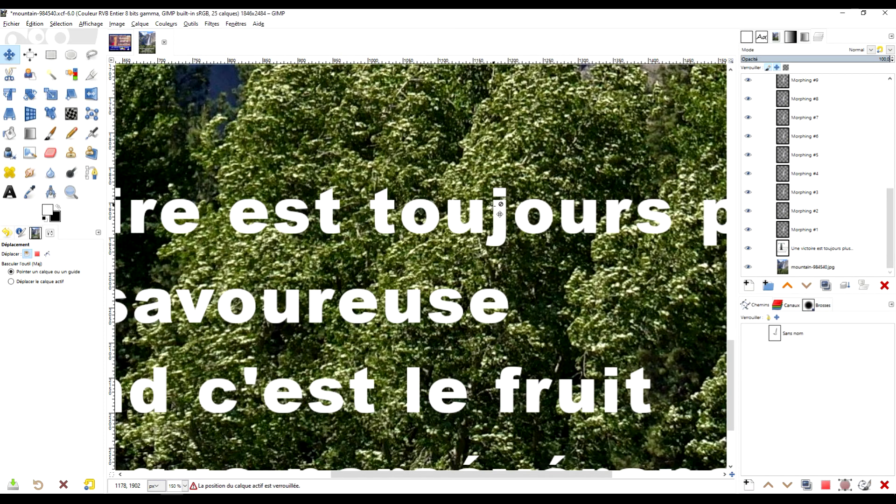
scroll(492, 205, up, 4)
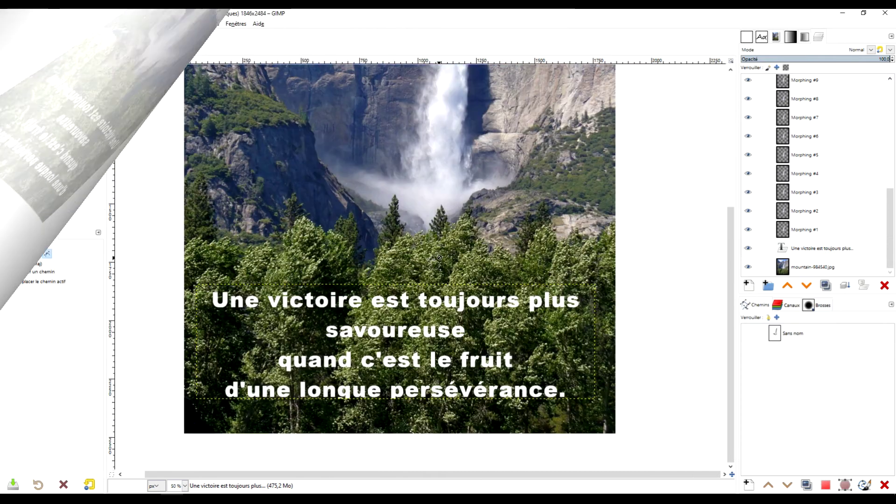
Centre the quote text layer horizontally relative to the image with the Align tool, and return to the Move tool
scroll(443, 262, up, 1)
scroll(457, 266, down, 1)
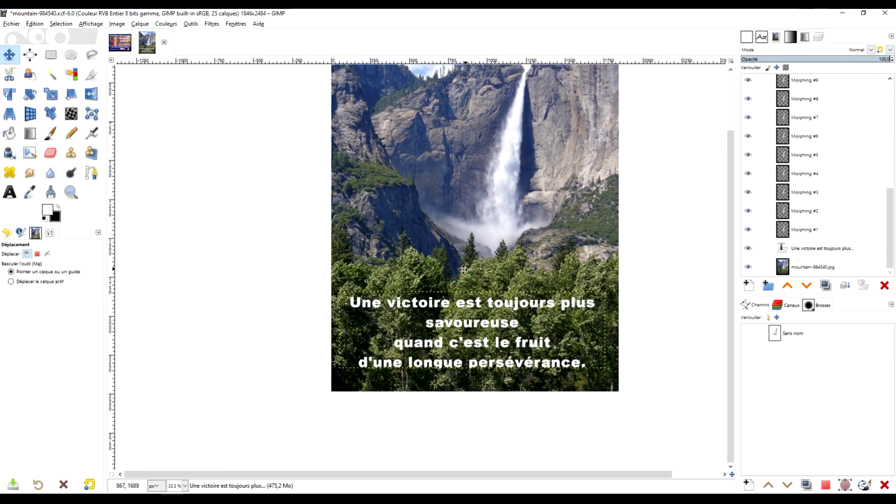
click(30, 55)
drag(292, 282, 643, 386)
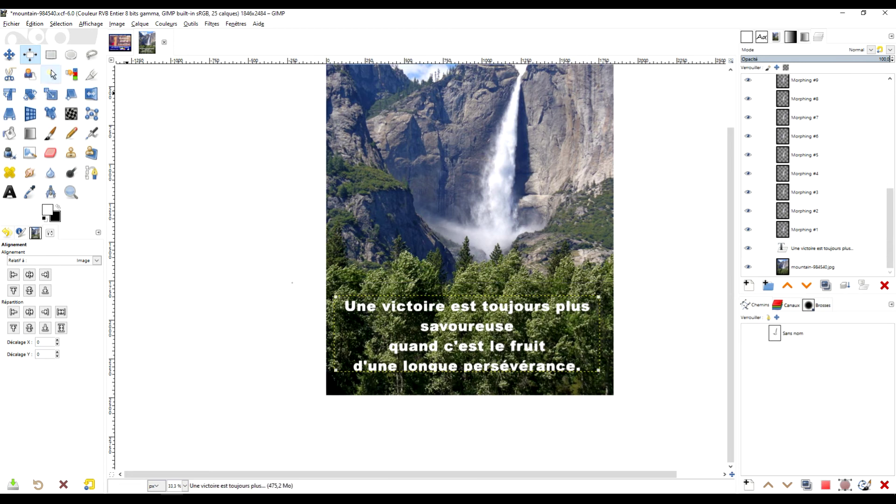
click(30, 275)
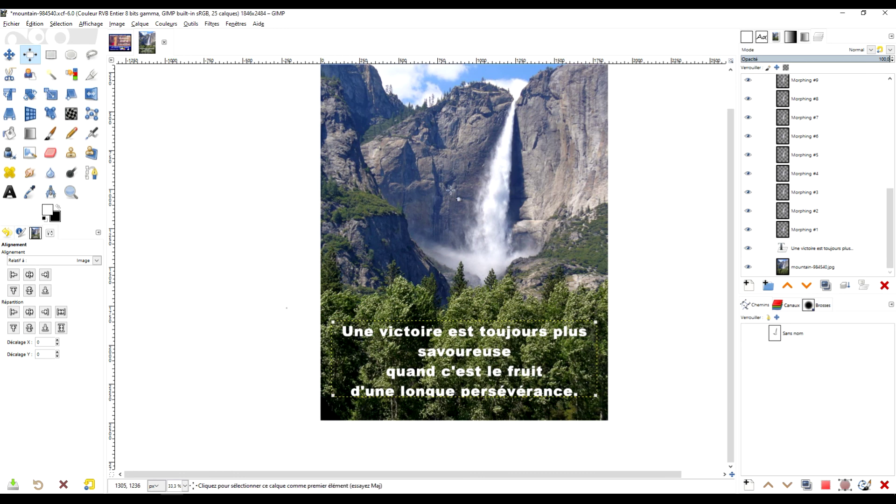
click(10, 55)
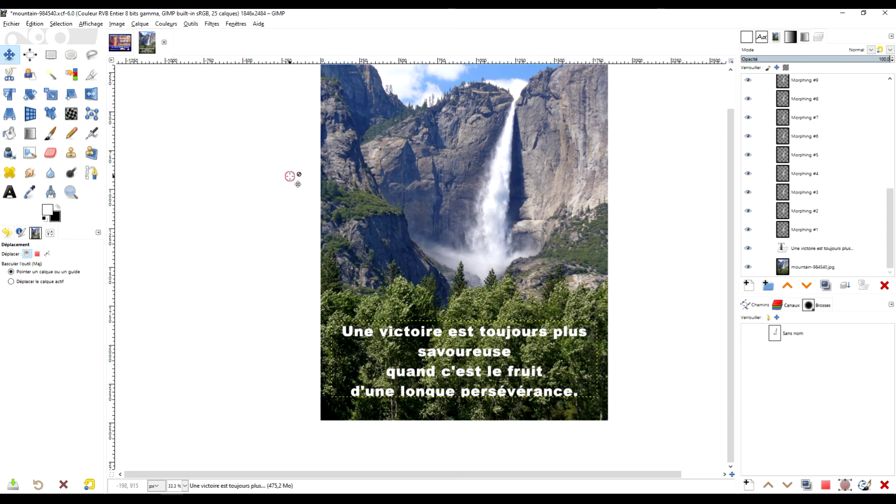
Review the quote text and background layers, leaving mountain-984540.jpg as the active layer
click(840, 271)
scroll(585, 290, up, 1)
scroll(564, 289, down, 1)
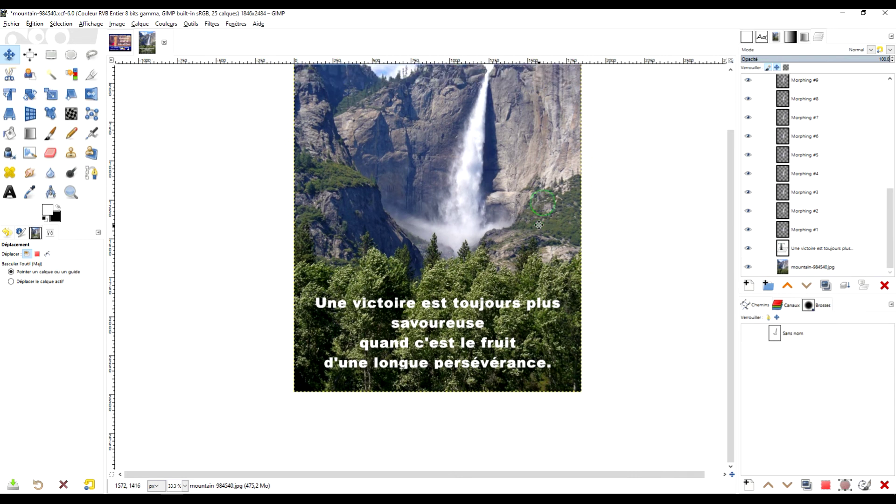
scroll(454, 345, up, 2)
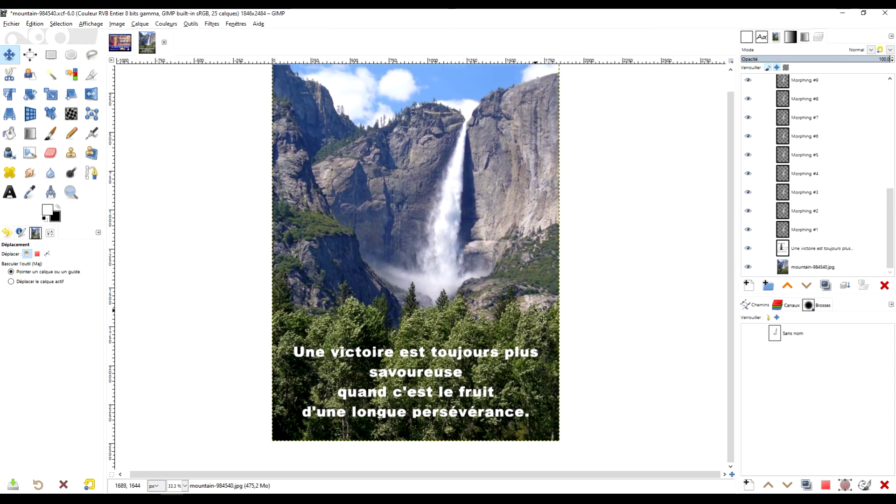
click(832, 251)
click(811, 271)
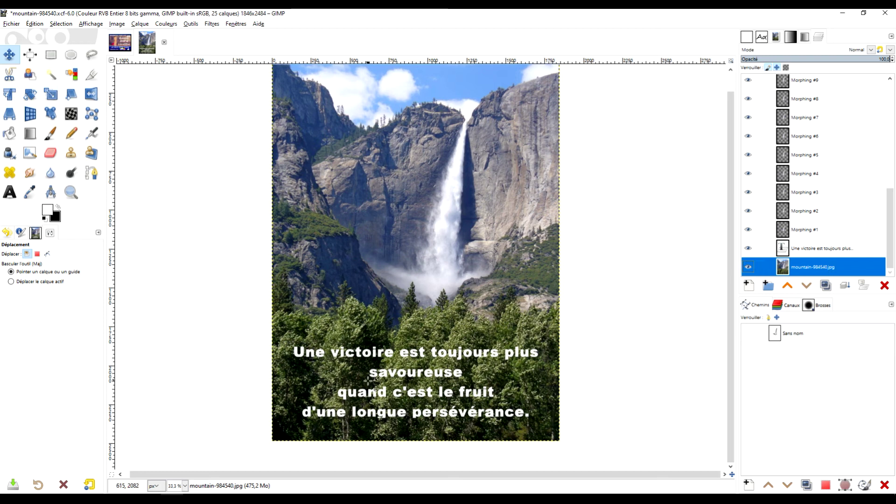
Open the animation playback at 51.0 % zoom and play it, checking the tree area for the quote text
click(210, 24)
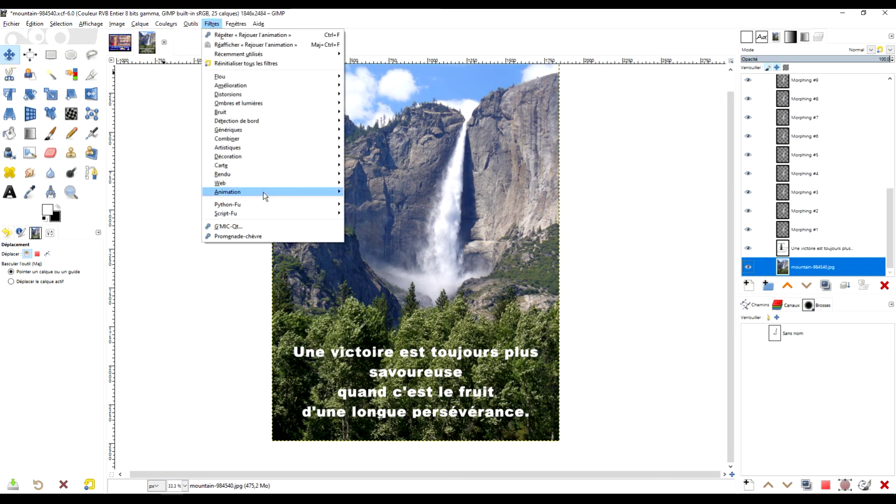
mouse_move(262, 192)
click(401, 284)
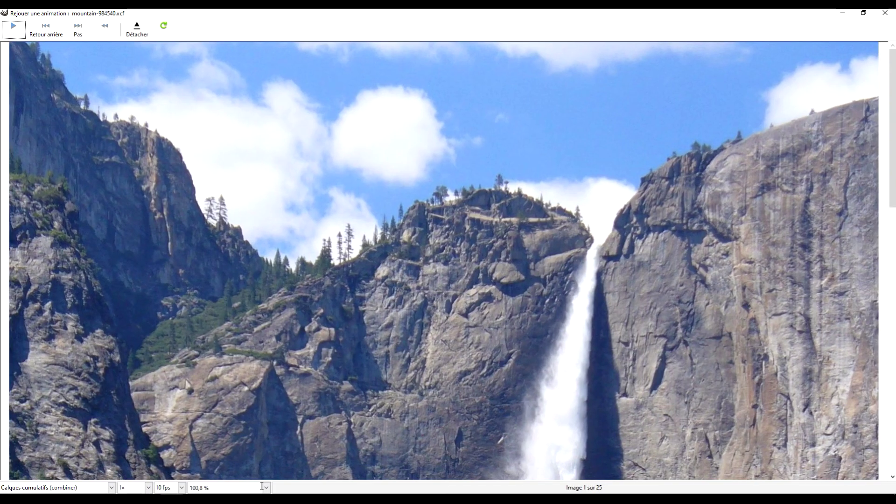
click(266, 487)
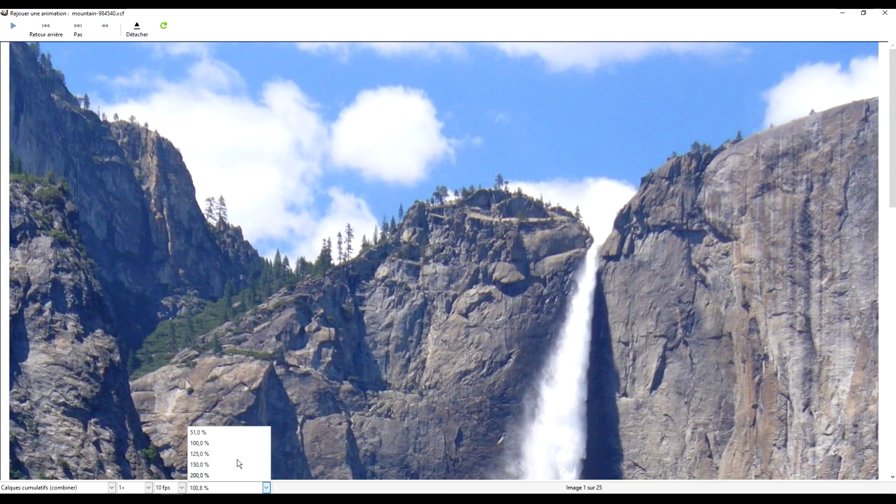
click(216, 431)
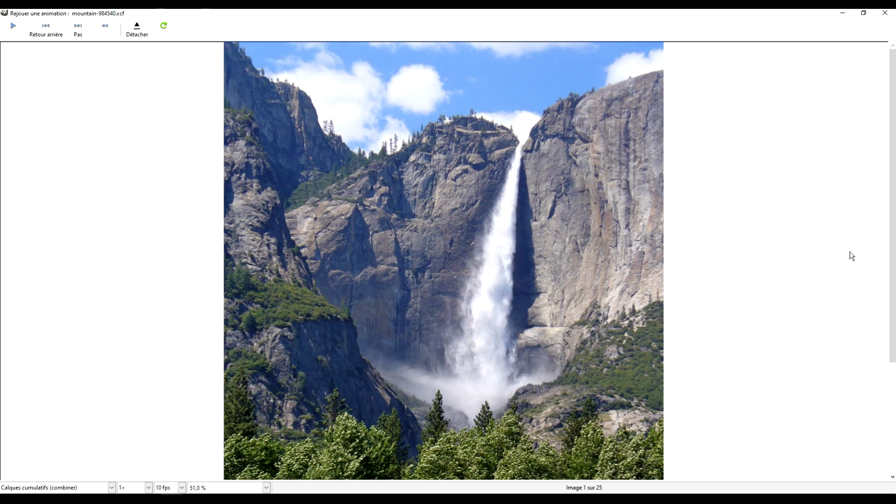
click(891, 428)
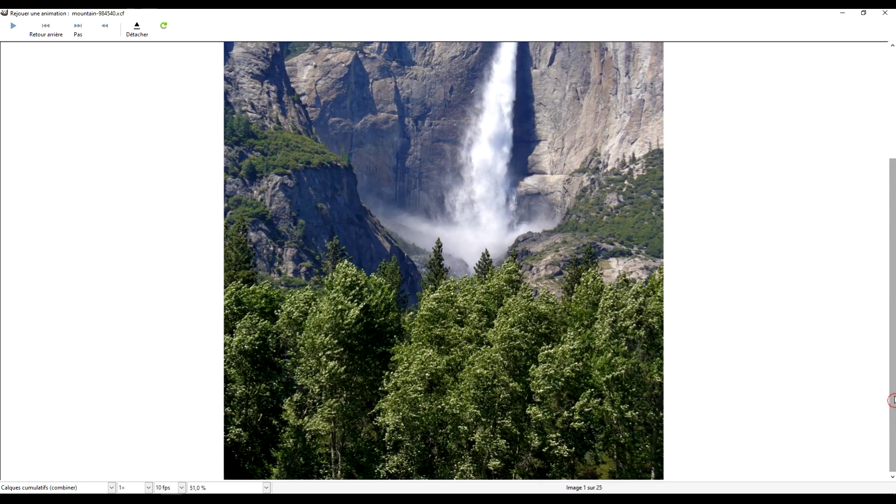
click(890, 204)
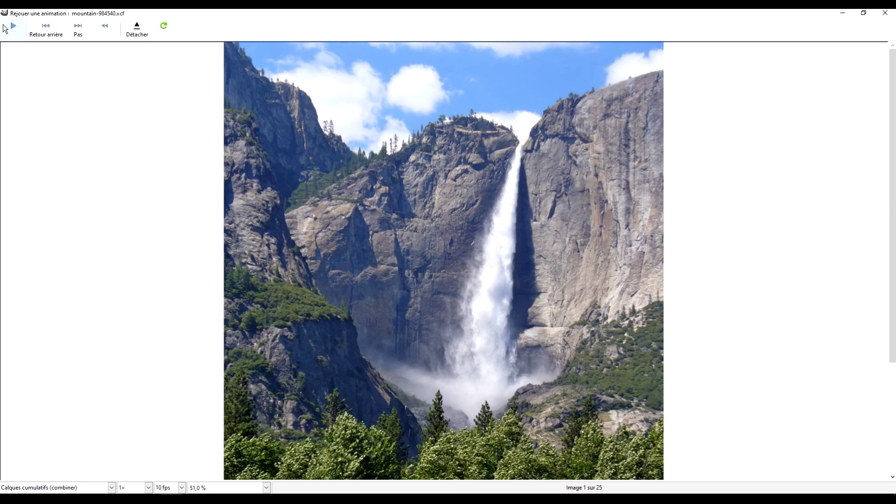
click(11, 27)
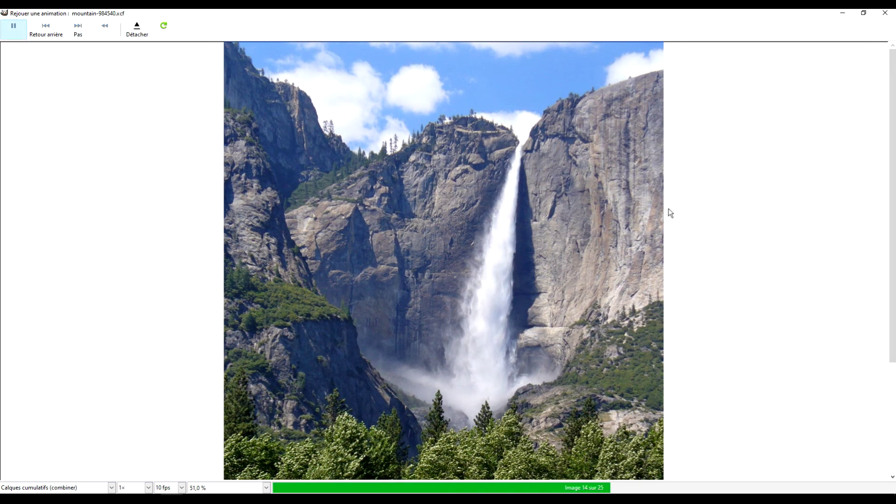
drag(891, 94, 894, 245)
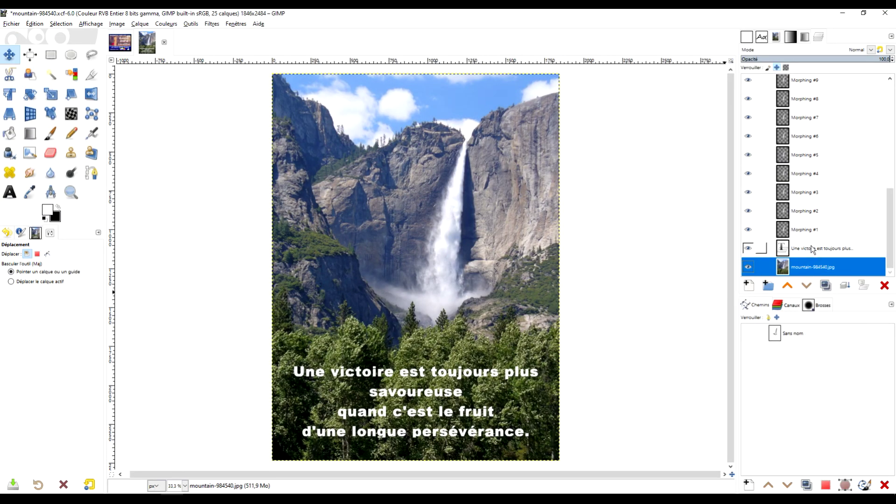
Merge the quote text layer down into the mountain-984540.jpg background layer
click(812, 250)
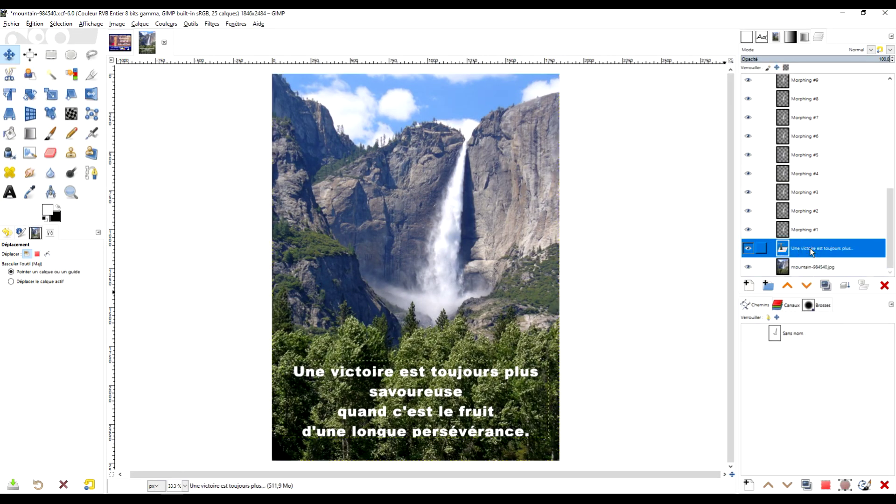
right_click(803, 253)
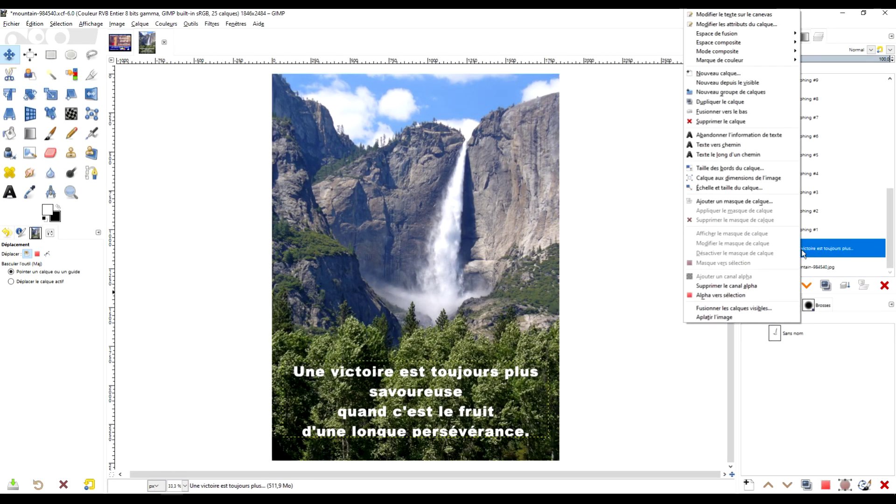
click(733, 114)
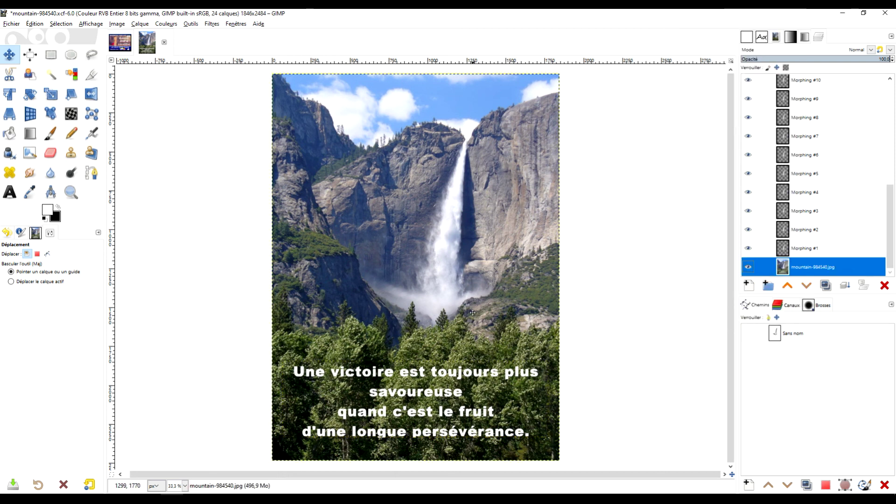
Play back the merged animation in a maximized window at 51.0 % zoom, with the quote over the trees in view
click(219, 24)
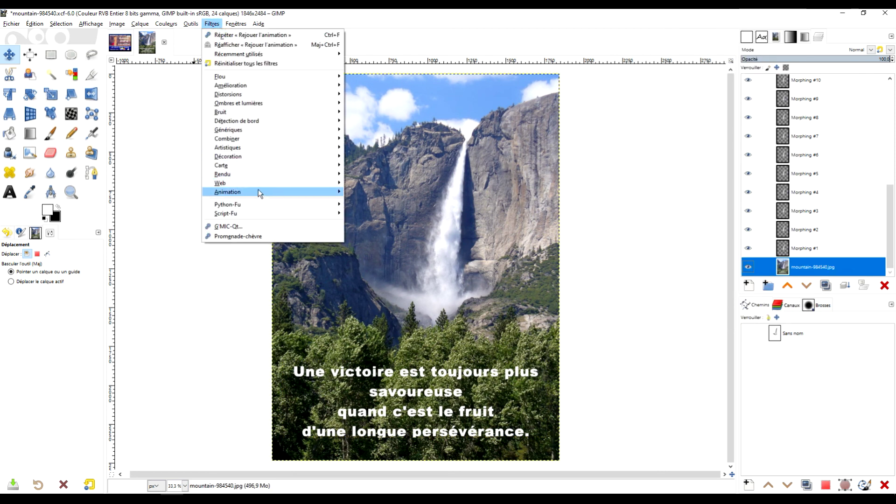
mouse_move(258, 190)
click(590, 211)
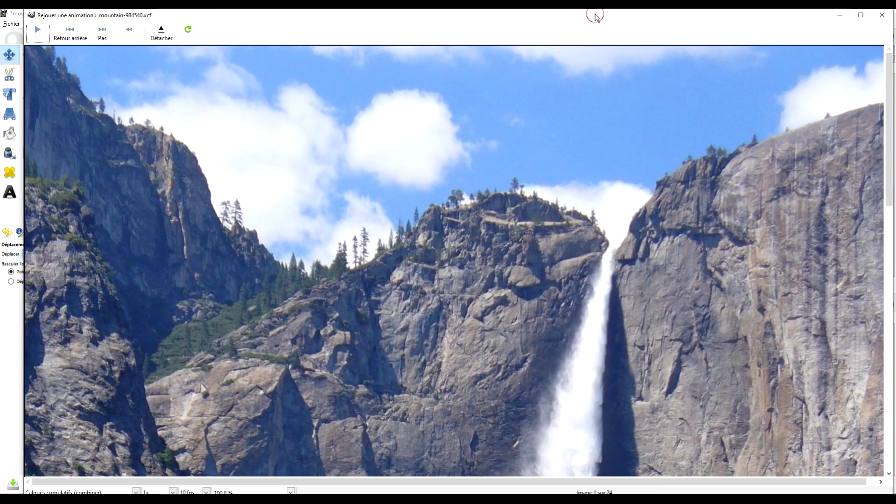
double_click(595, 16)
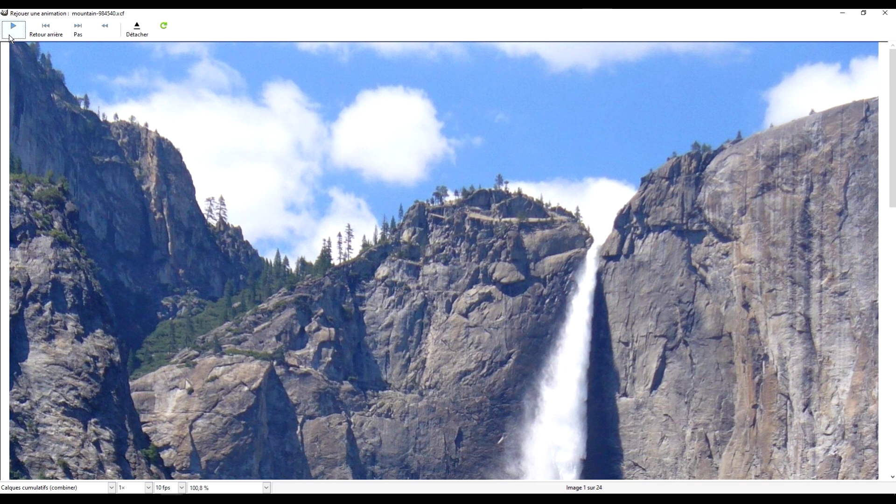
click(265, 488)
click(235, 432)
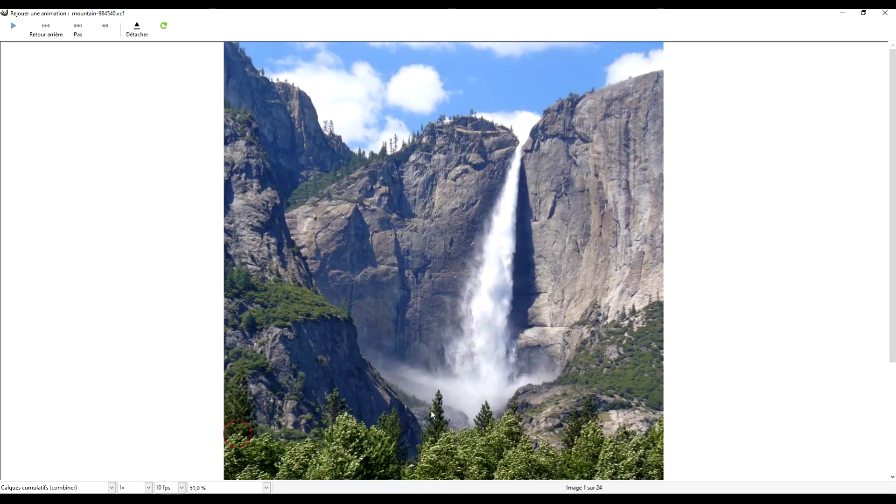
scroll(634, 379, down, 3)
click(18, 31)
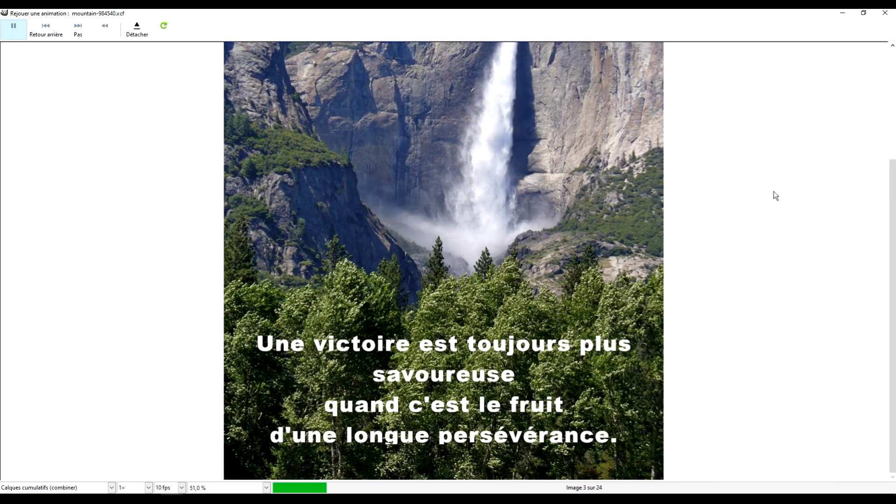